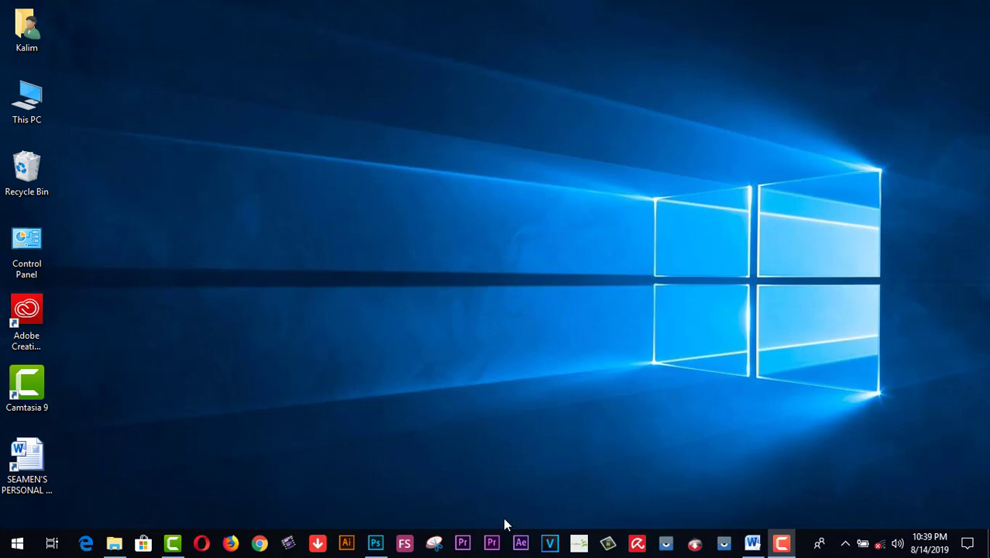
Step: Restore the Photoshop window from the taskbar so it fills the screen
left_click(376, 542)
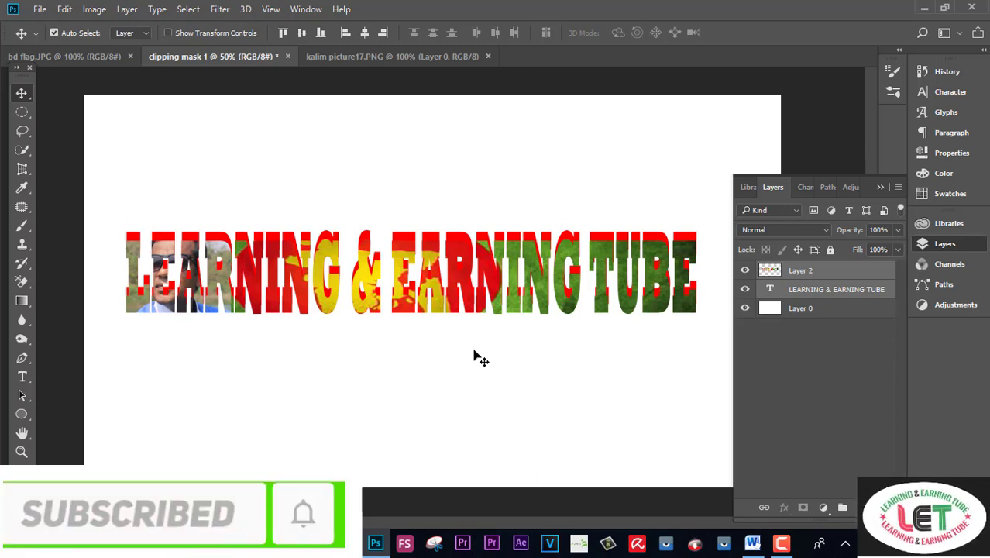
Step: Close the 'clipping mask 1' document tab, bringing up the save-changes prompt
left_click(287, 57)
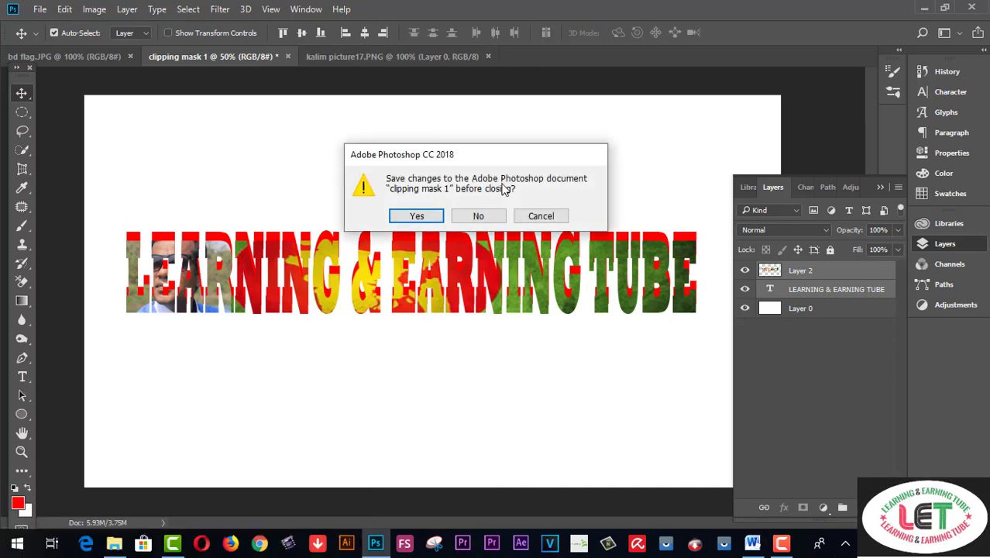
Step: Cancel closing, then delete the image-filled Layer 2 from clipping mask 1
left_click(542, 217)
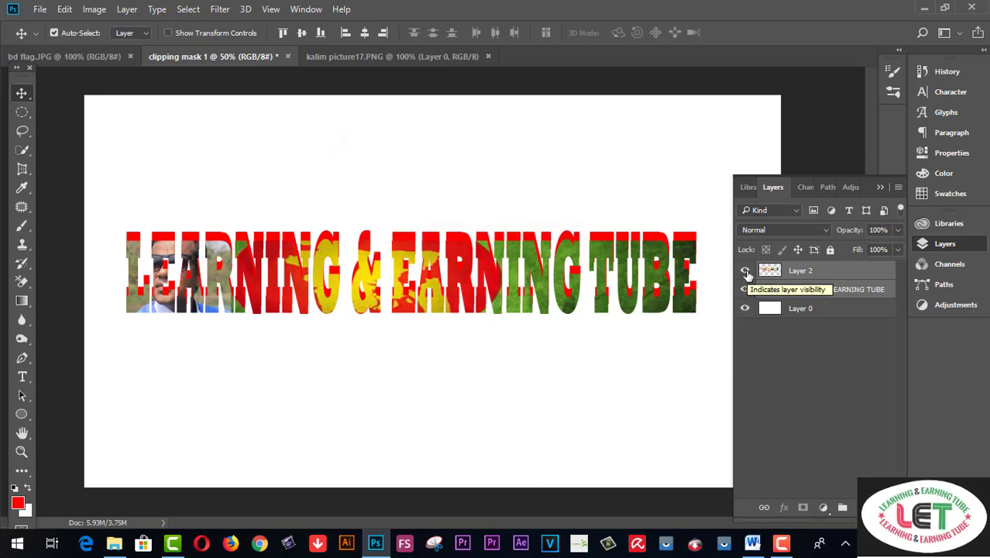
left_click(744, 271)
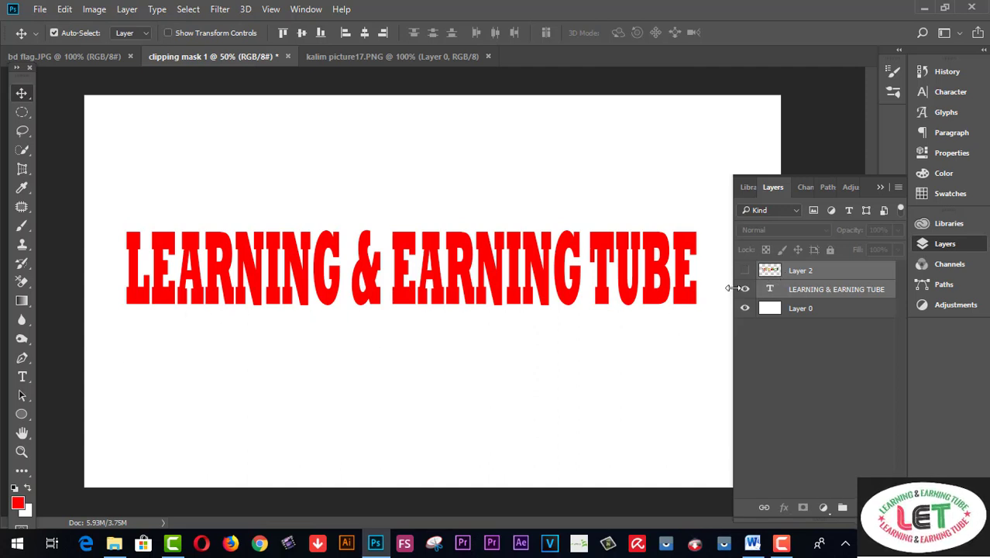
left_click(745, 290)
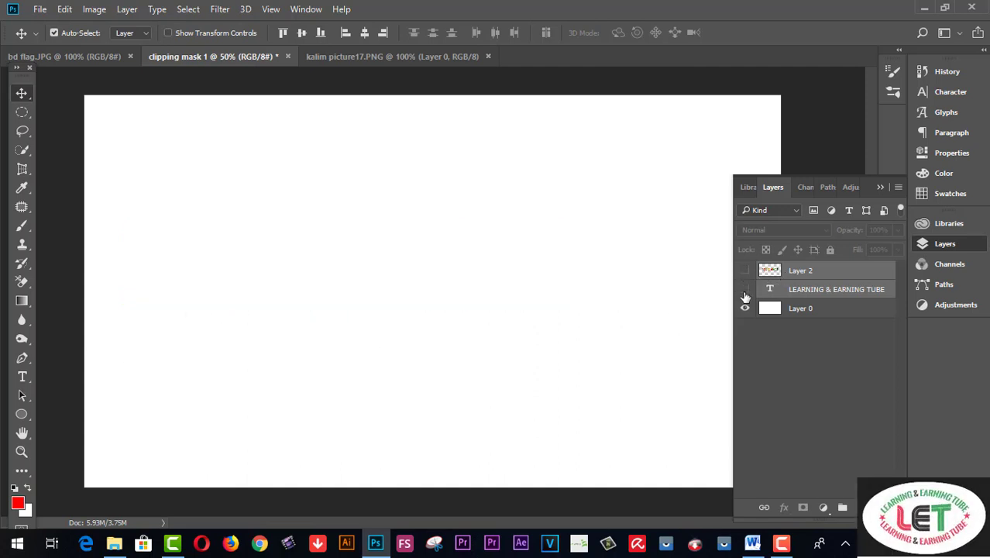
left_click(744, 270)
left_click(809, 270)
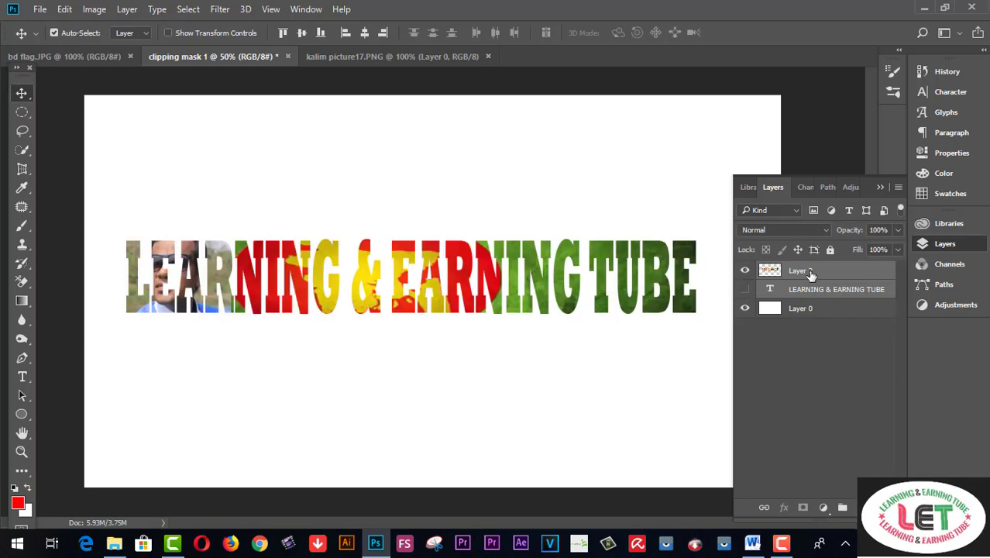
left_click(842, 507)
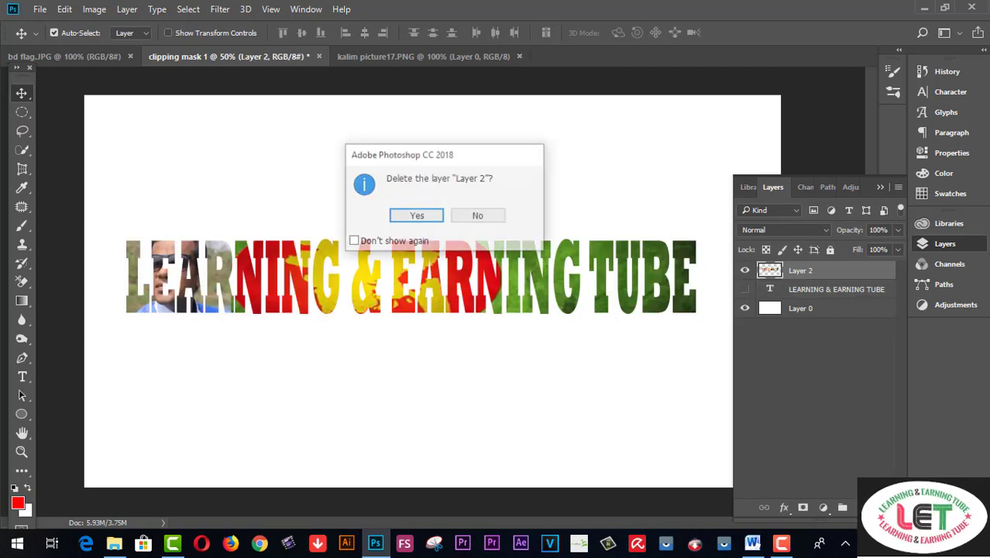
left_click(404, 219)
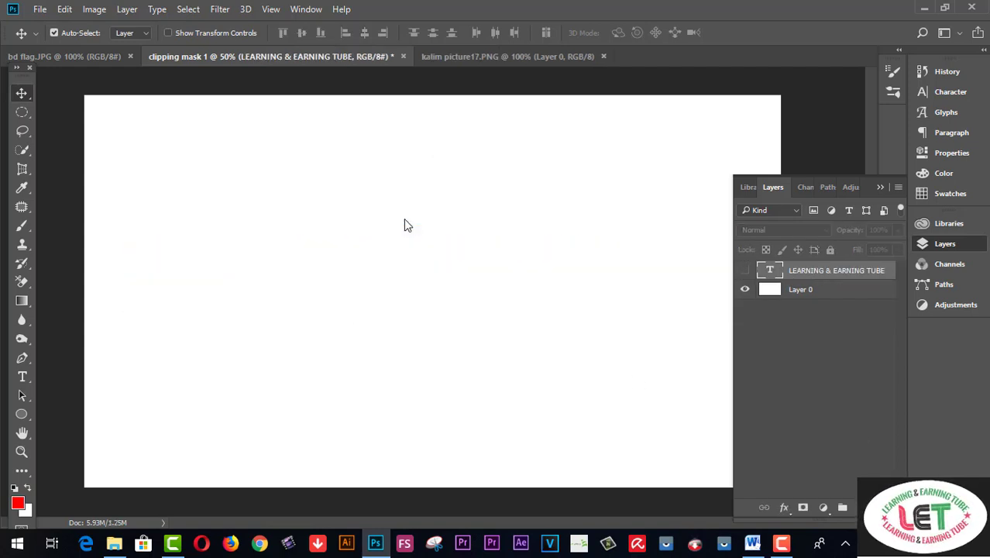
Step: Delete the LEARNING & EARNING TUBE text layer, leaving only white Layer 0
left_click(745, 270)
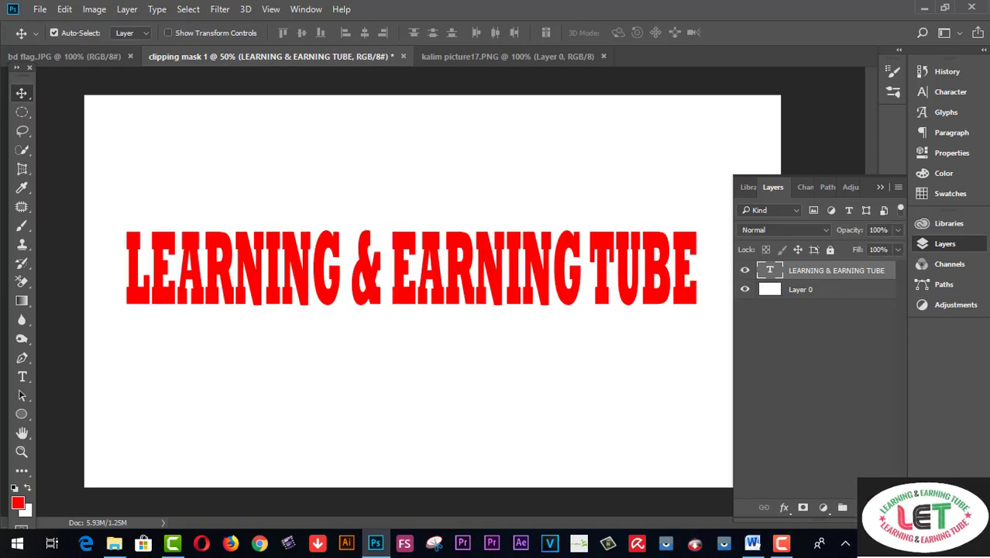
key("Delete")
left_click(409, 221)
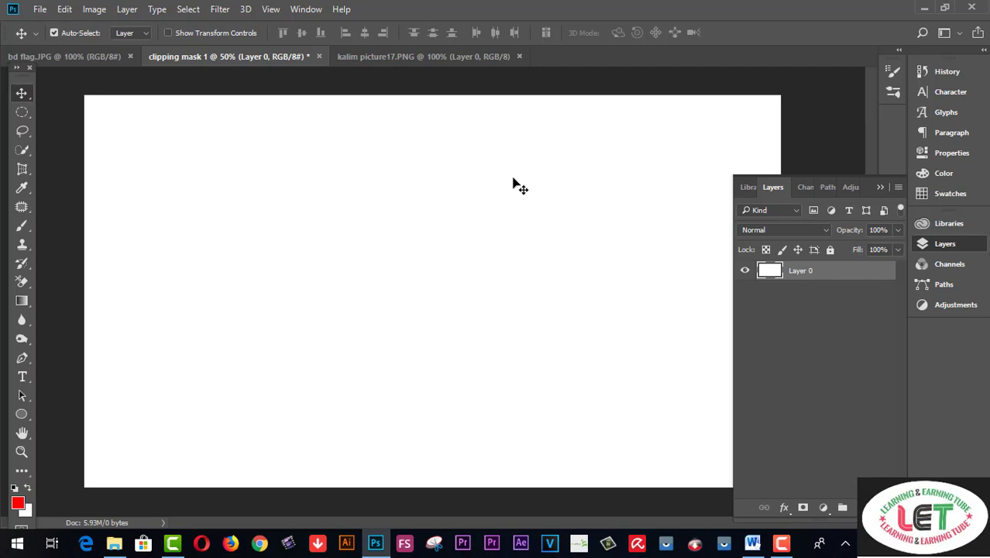
Step: Create a new 1920 × 1080 px document named 'CLIPPING MASK'
left_click(40, 10)
left_click(52, 25)
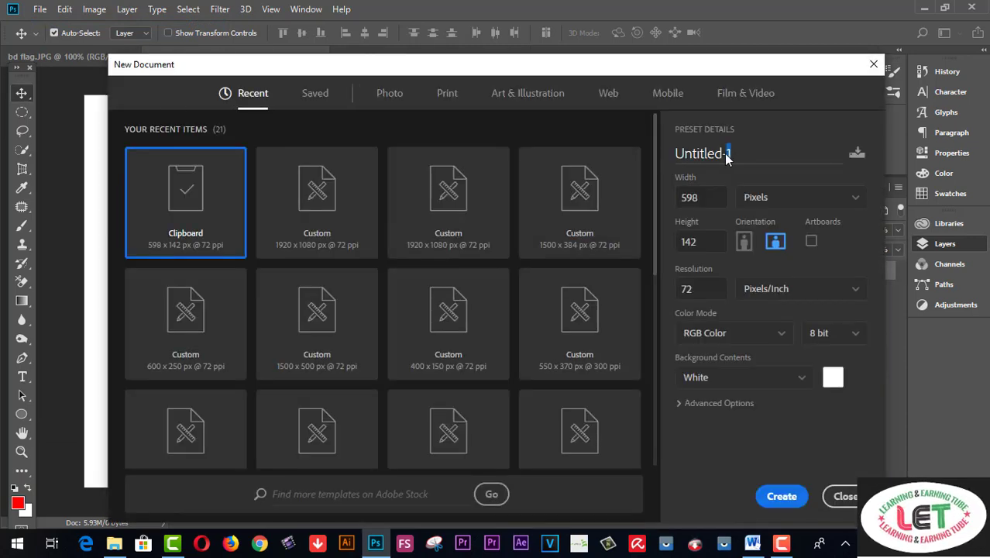
left_click_drag(738, 153, 672, 154)
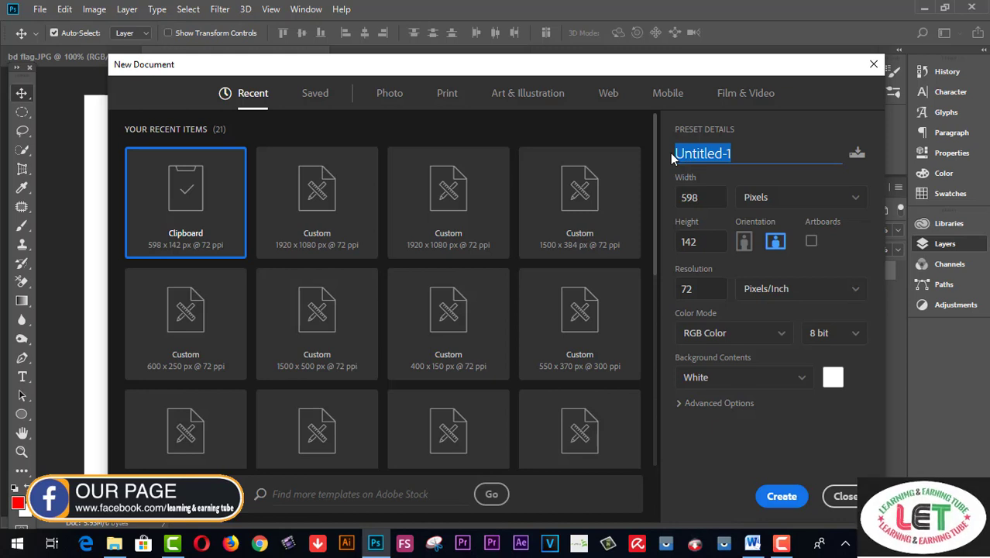
type("CLIP")
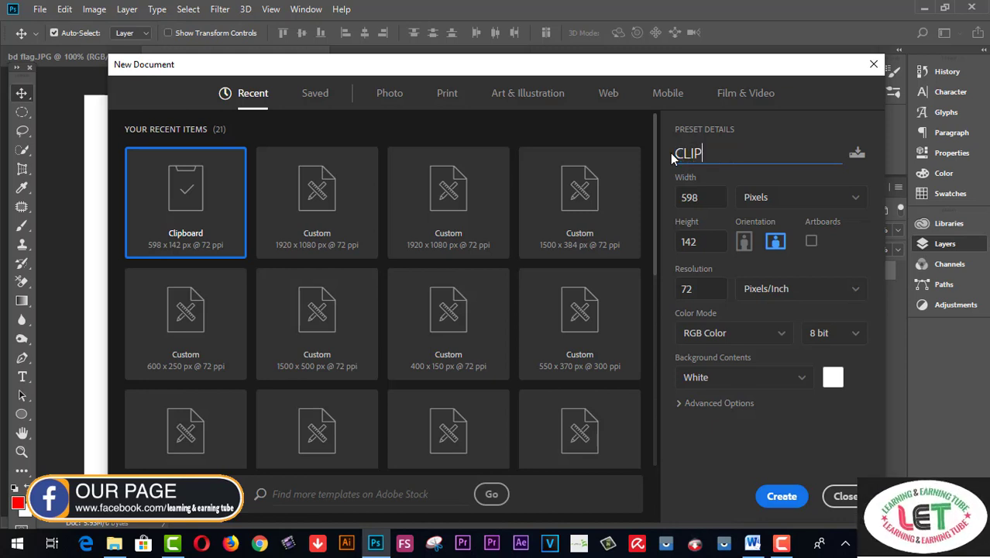
type("PING ")
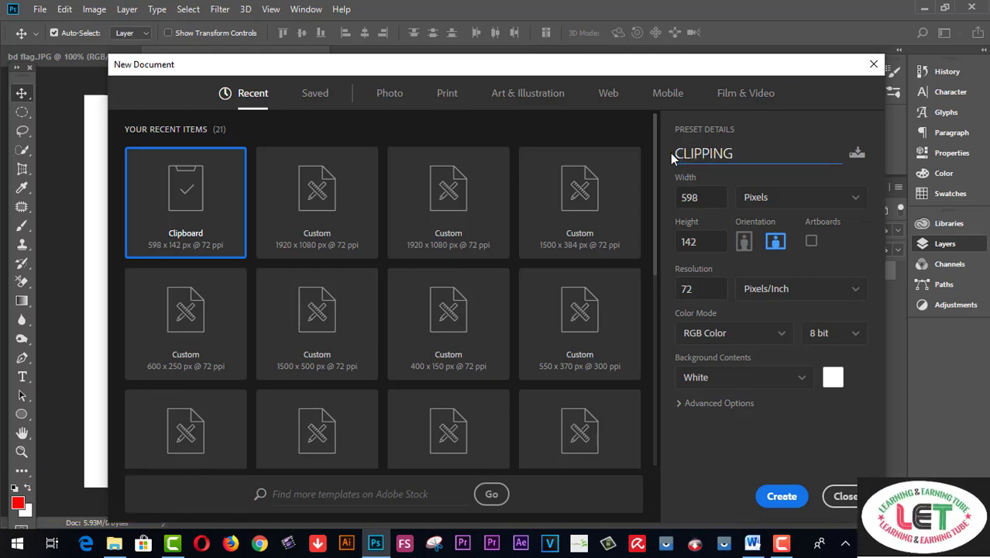
type("MASK")
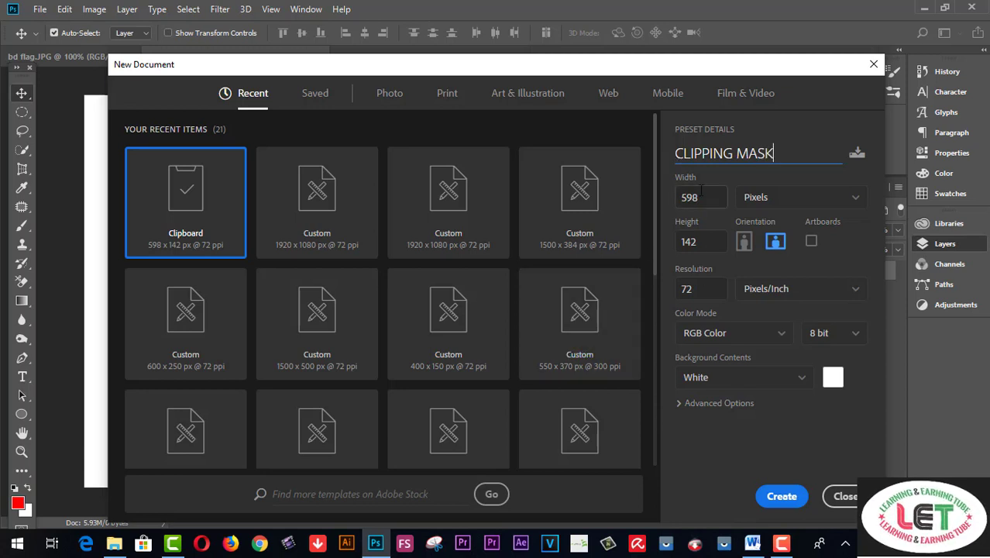
key("Tab")
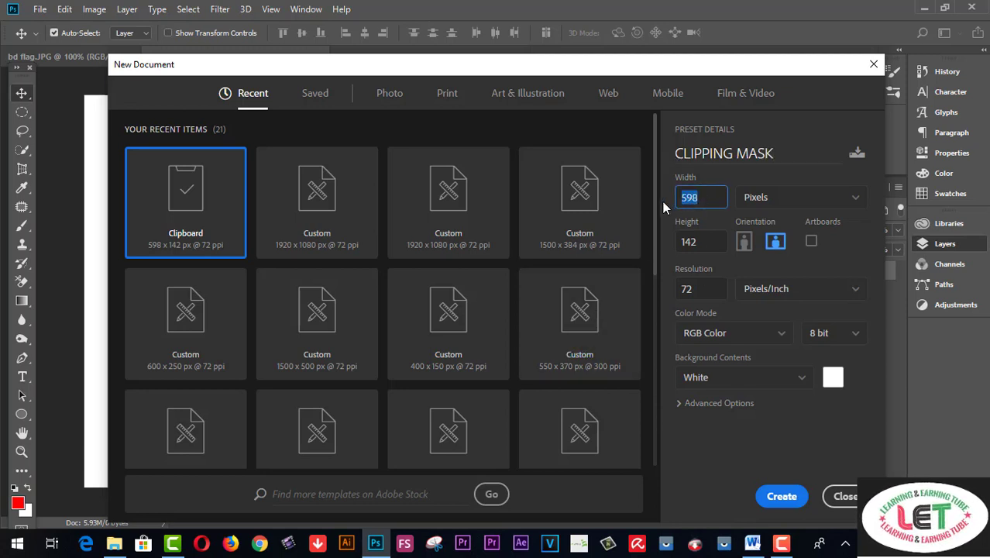
type("19")
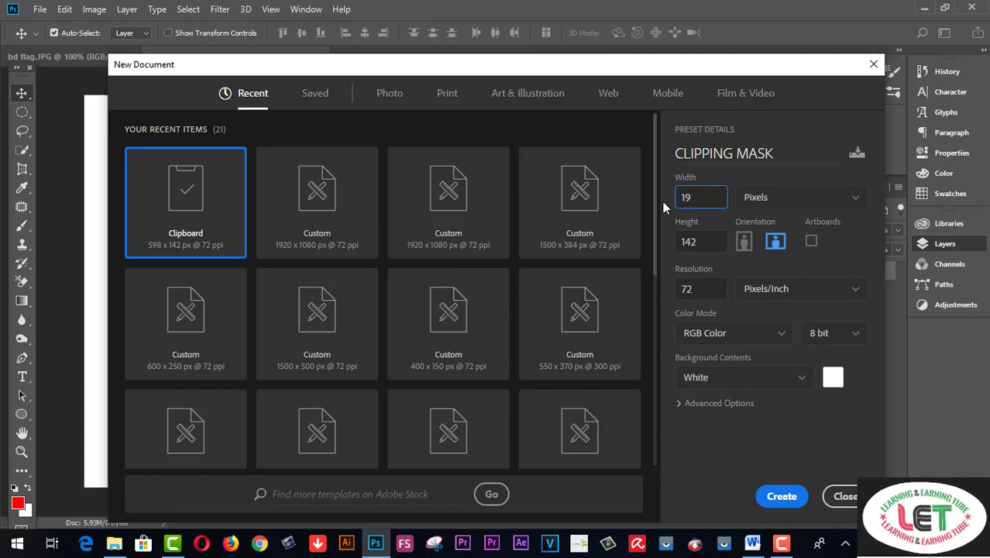
type("20")
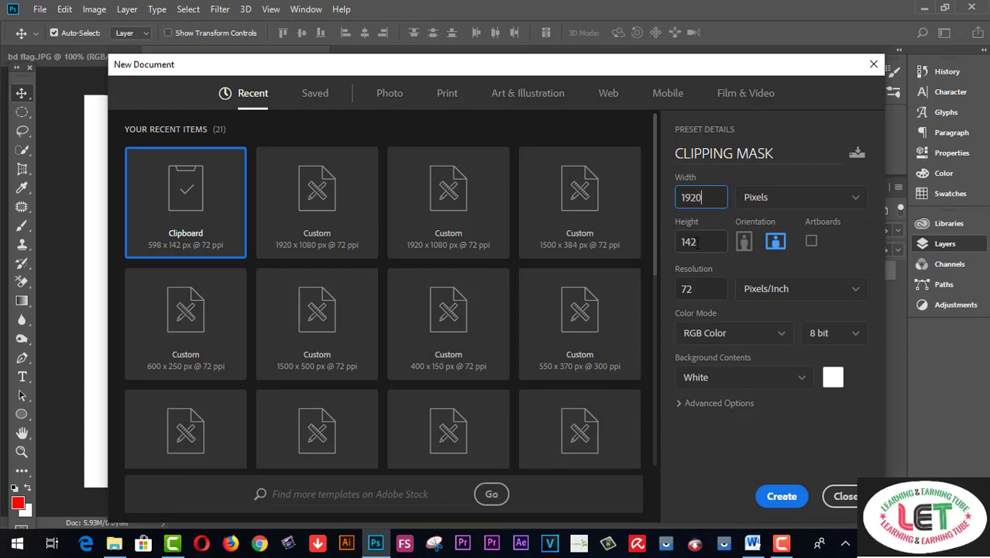
key("Tab")
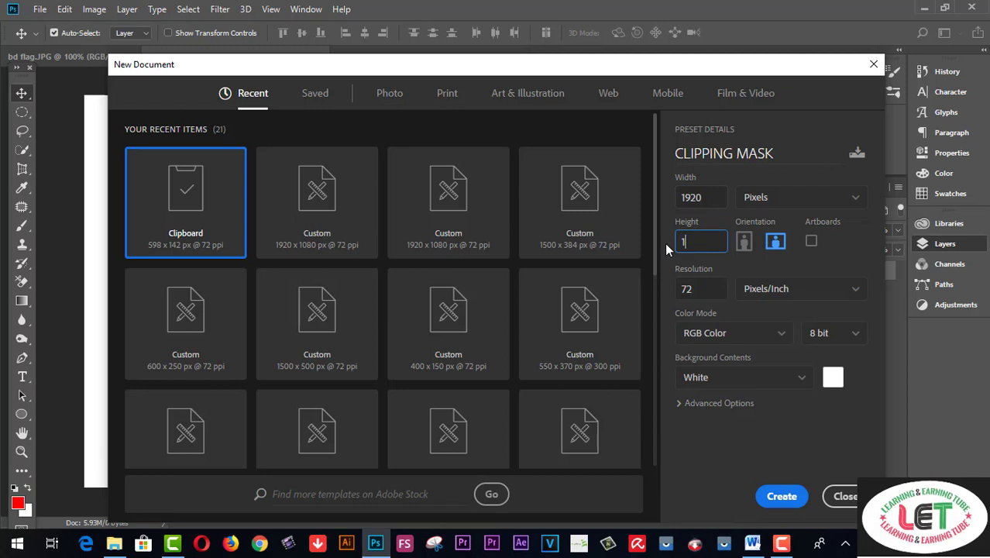
type("080")
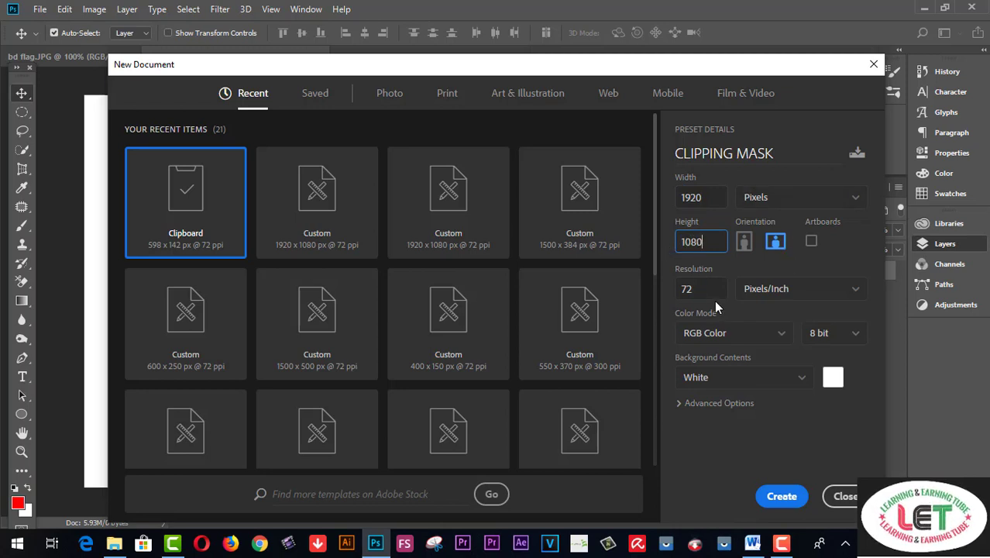
left_click(782, 495)
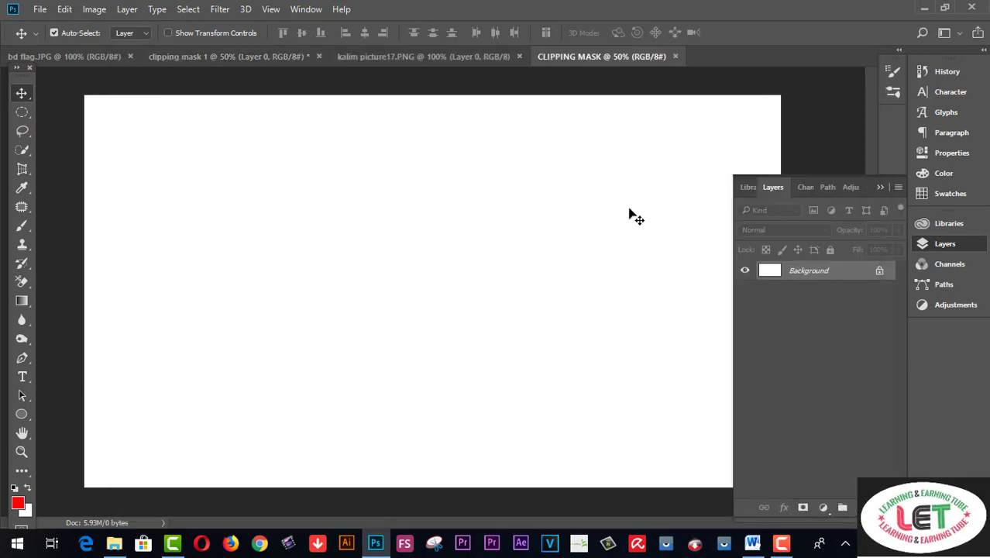
Step: Unlock the background as Layer 0 and type 'LEARNING & EARNING TUBE' on the canvas
left_click(880, 271)
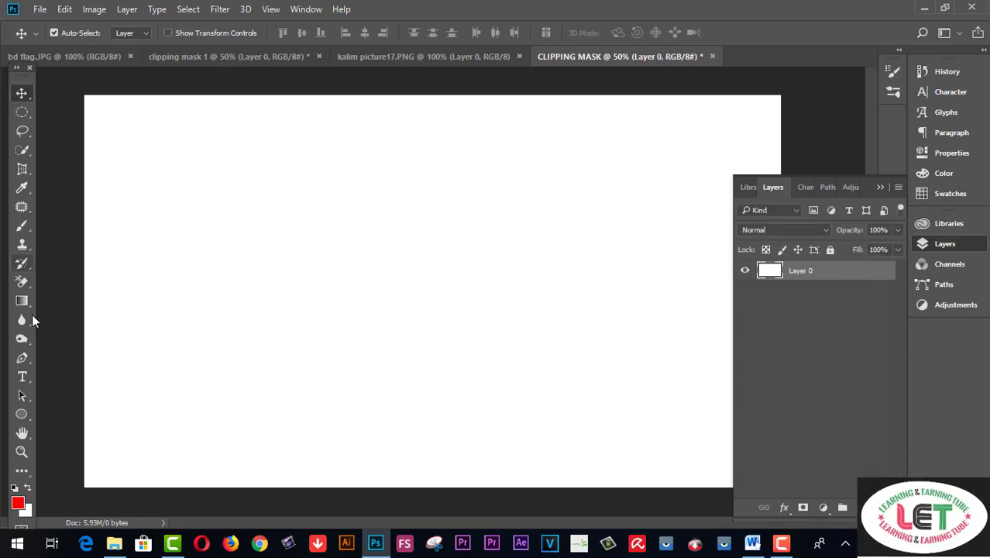
left_click(22, 378)
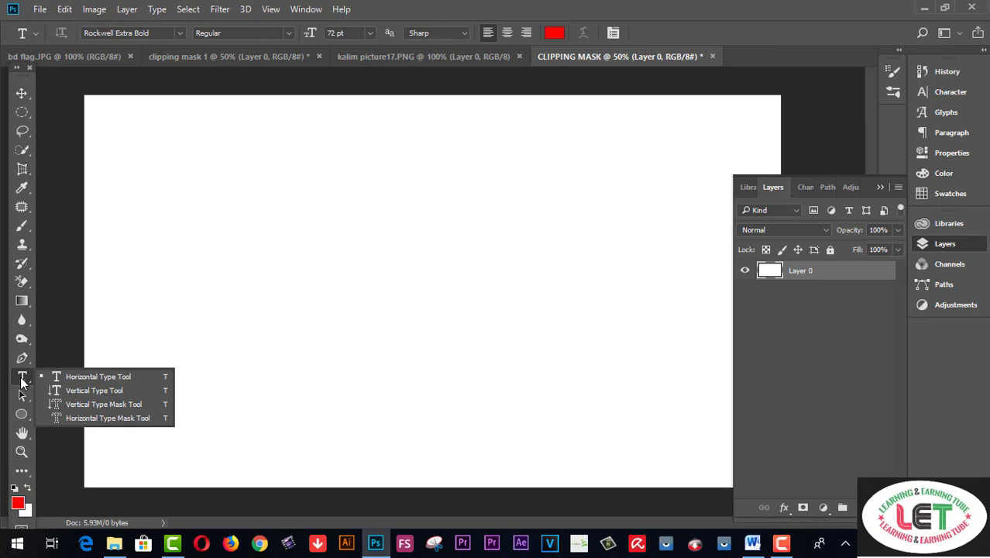
left_click(225, 266)
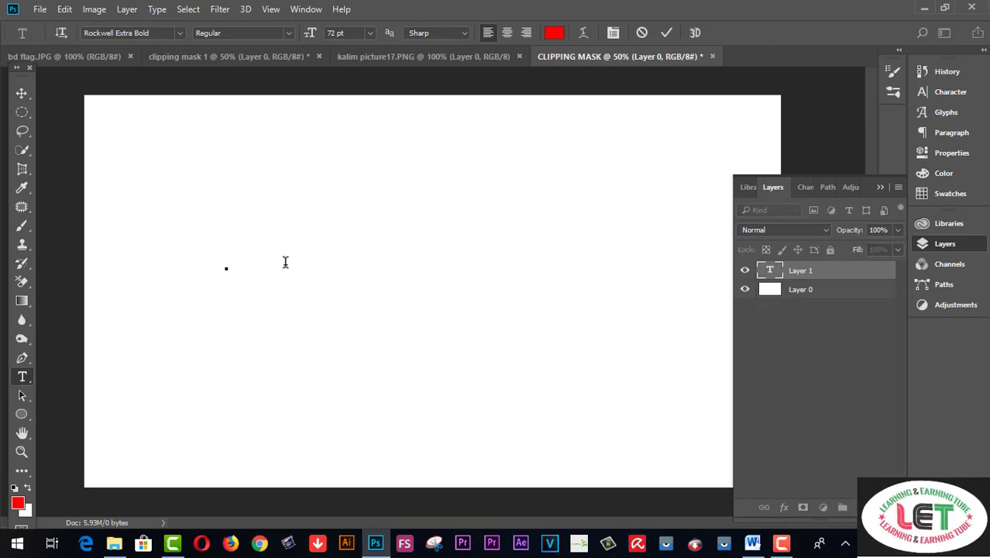
type("LEAR")
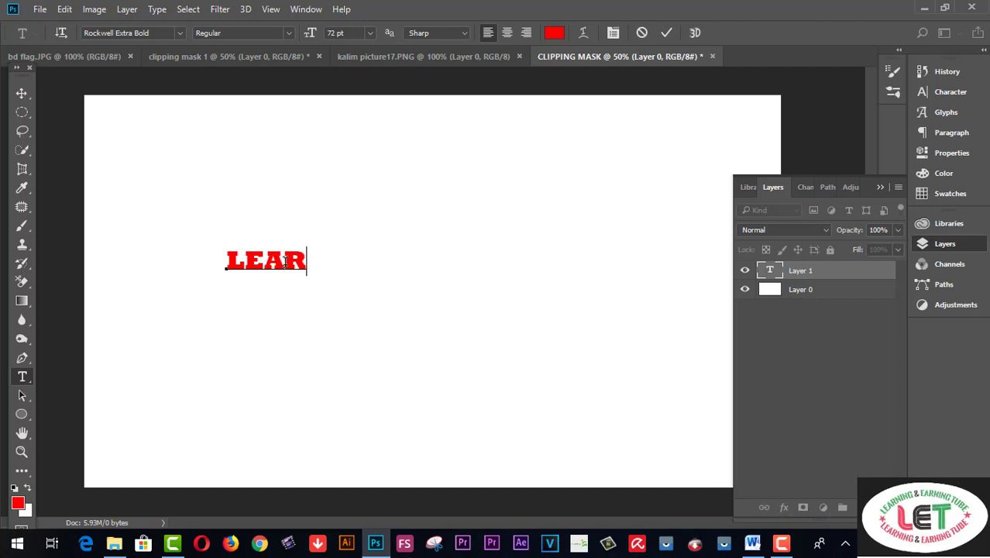
type("NING ")
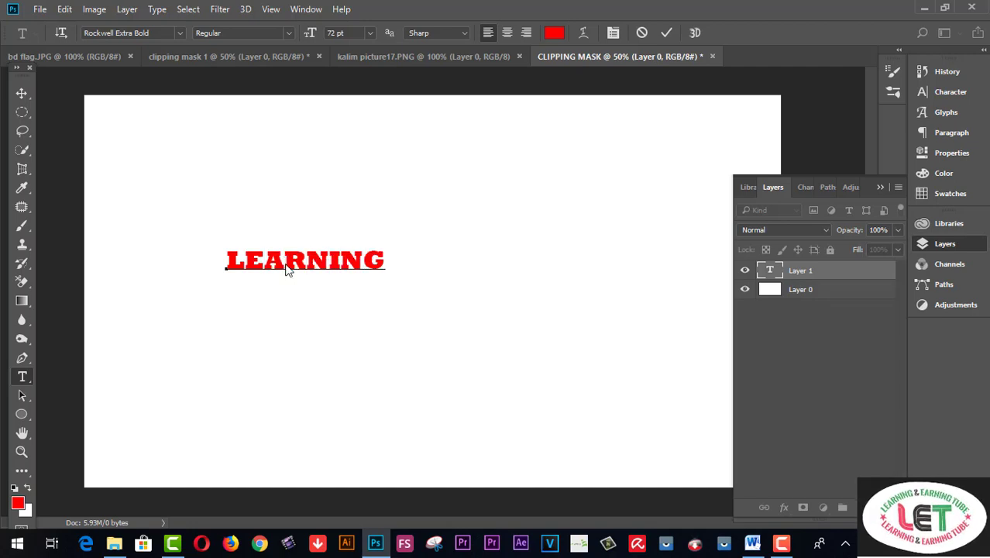
type("& EARNI")
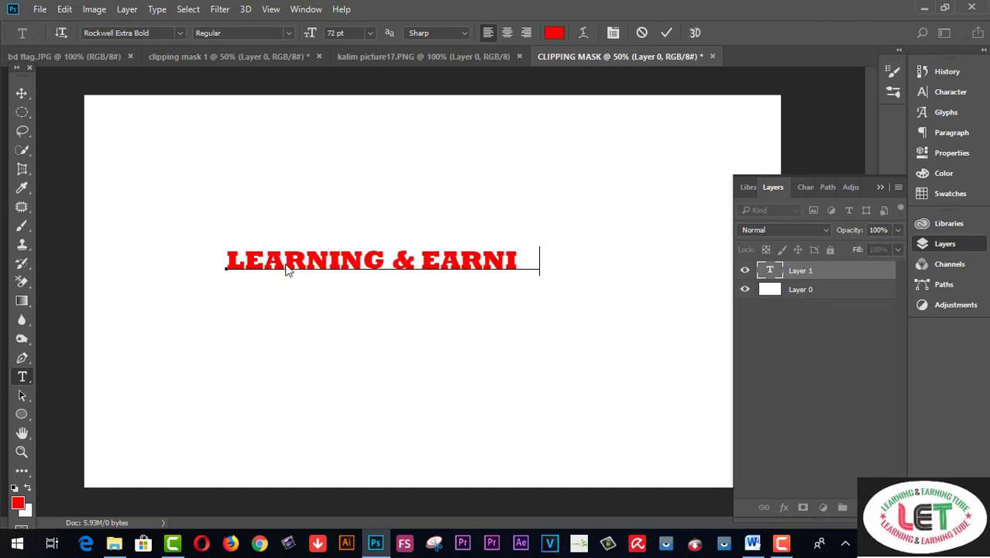
type("NG TUB")
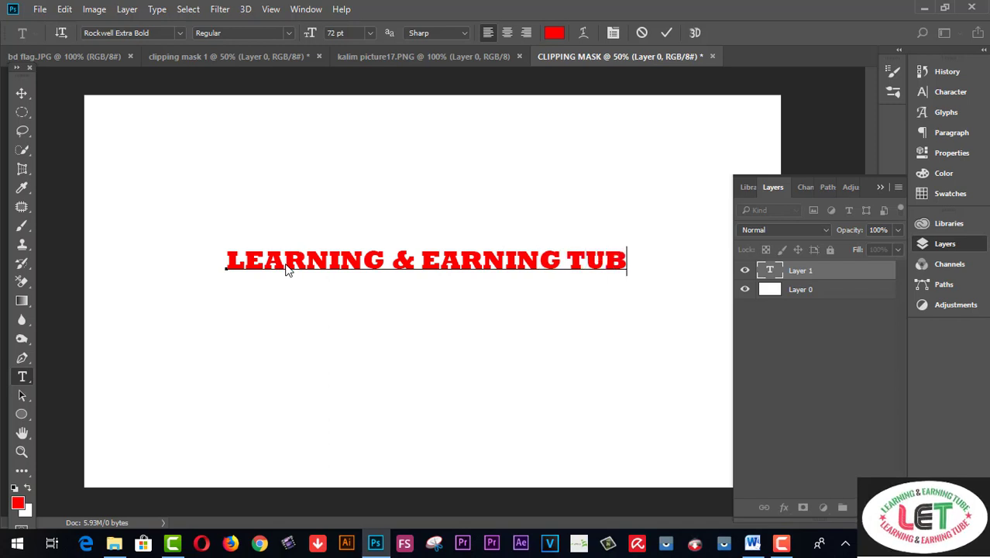
type("E")
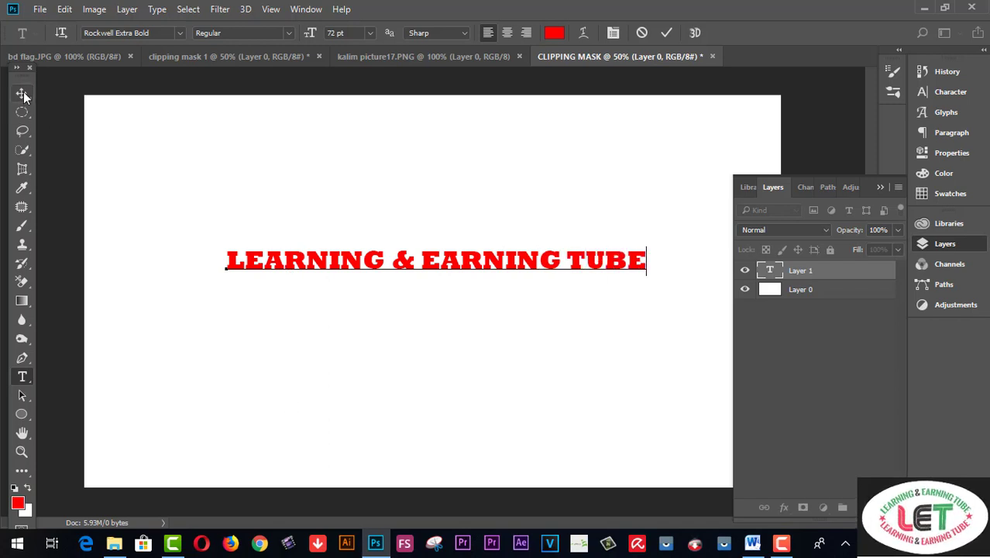
Step: Move the title up-left and stretch it to 124.79% × 331.73% with Free Transform
left_click(24, 95)
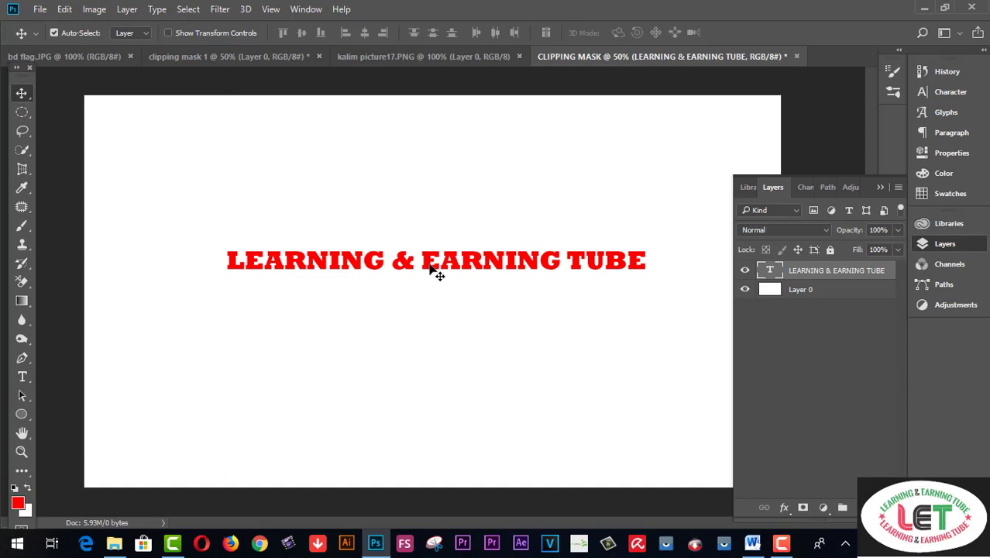
left_click_drag(434, 271, 390, 251)
key("ctrl")
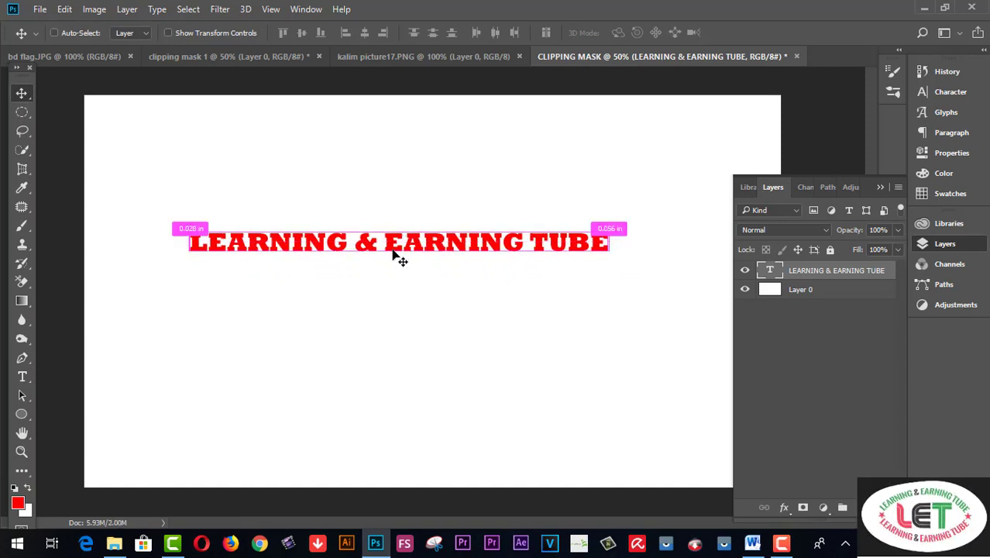
key("ctrl+t")
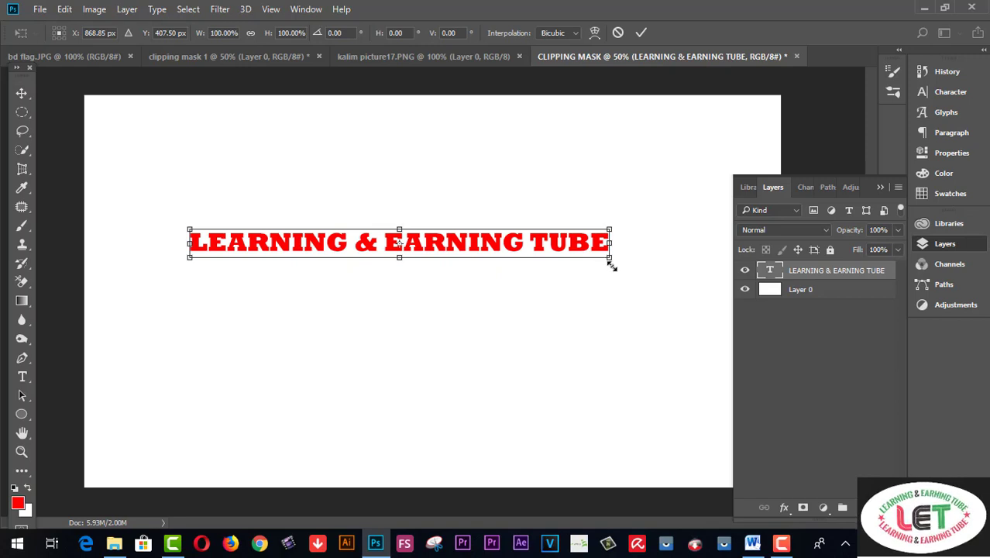
left_click_drag(609, 260, 633, 302)
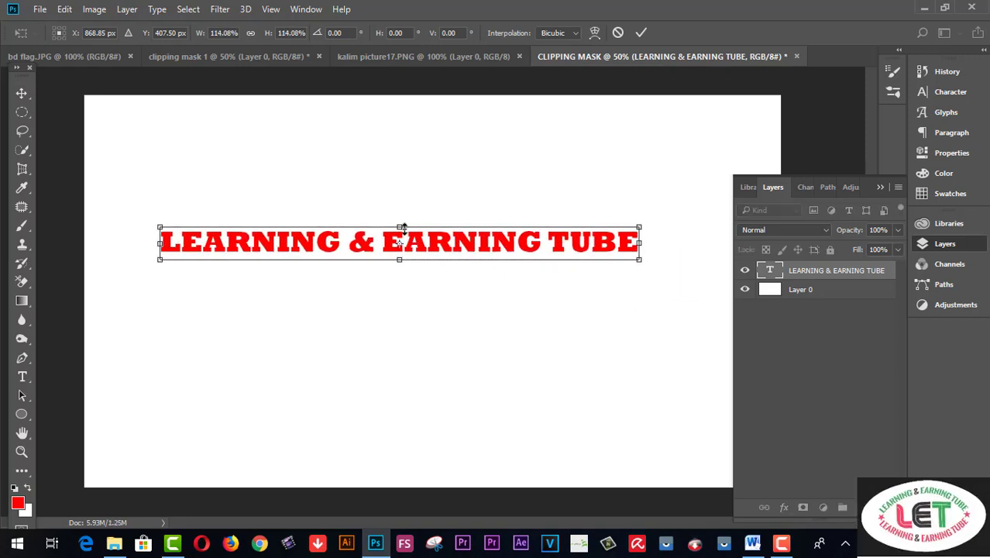
left_click_drag(399, 227, 404, 197)
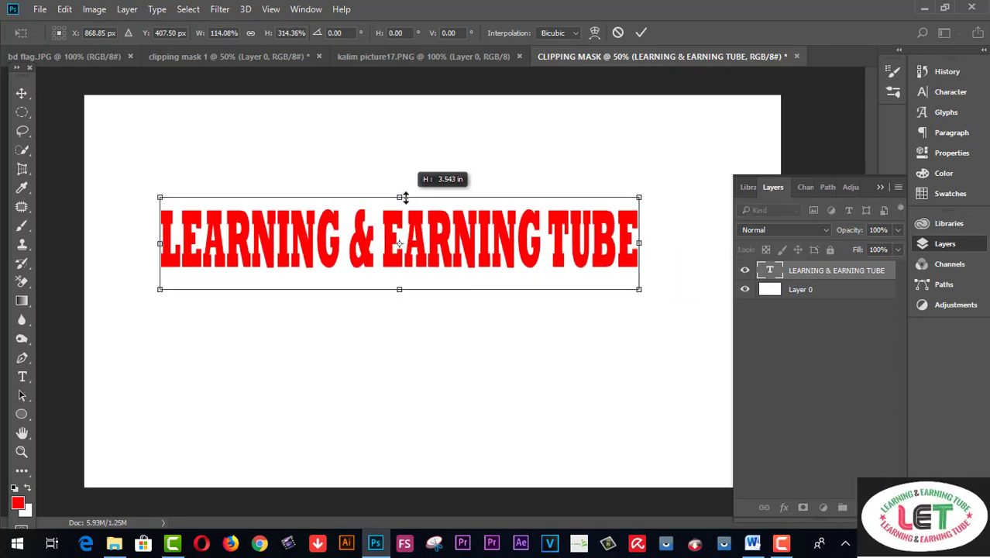
left_click_drag(639, 242, 661, 242)
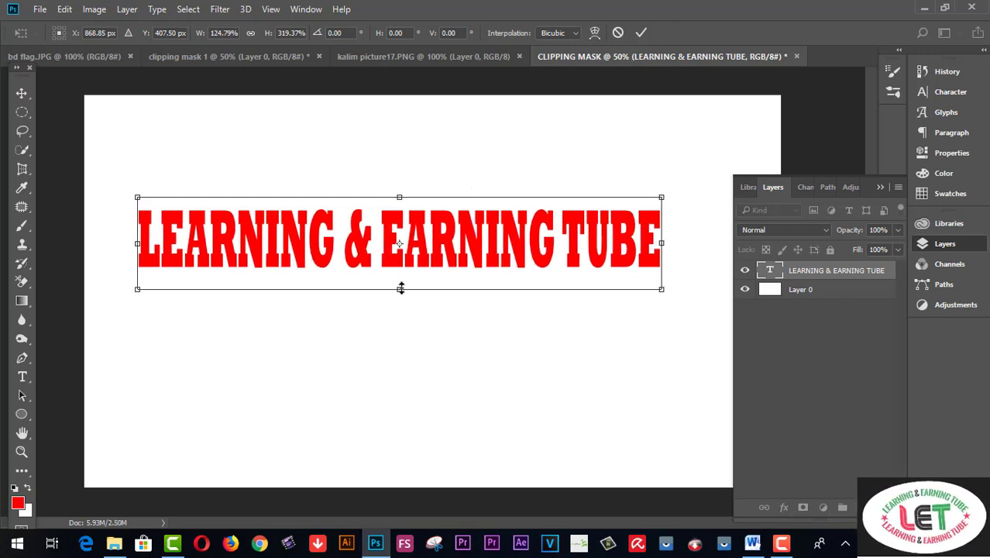
mouse_move(400, 289)
left_mouse_down()
mouse_move(401, 298)
mouse_move(405, 291)
left_mouse_up()
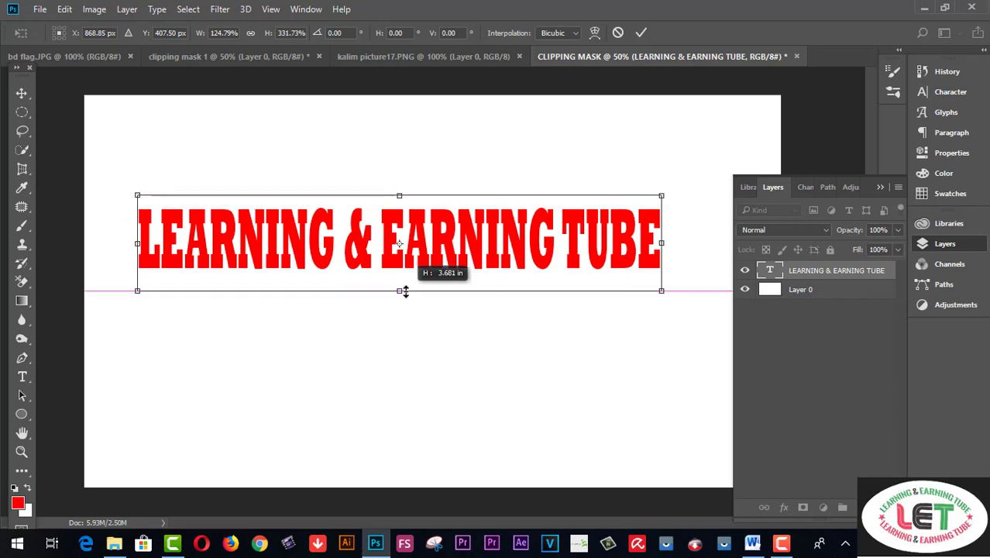
left_click(21, 95)
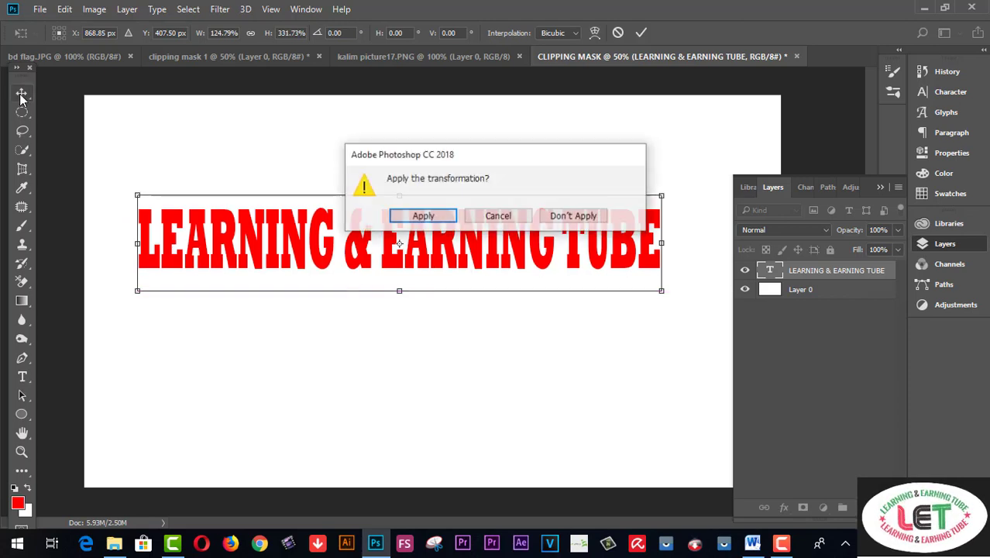
Step: Apply the text stretch, then drag the unlocked bd flag.JPG image into CLIPPING MASK as Layer 1
left_click(447, 217)
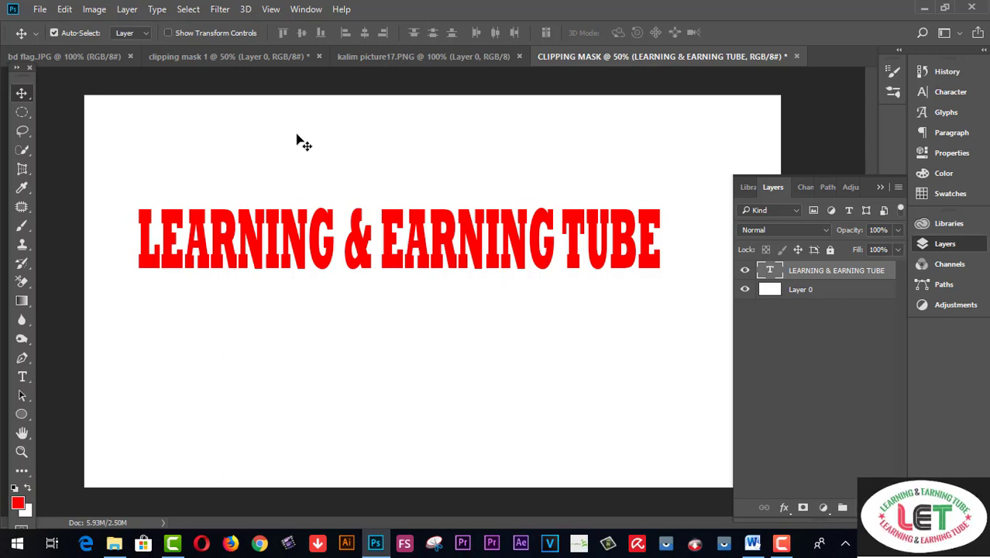
left_click(104, 56)
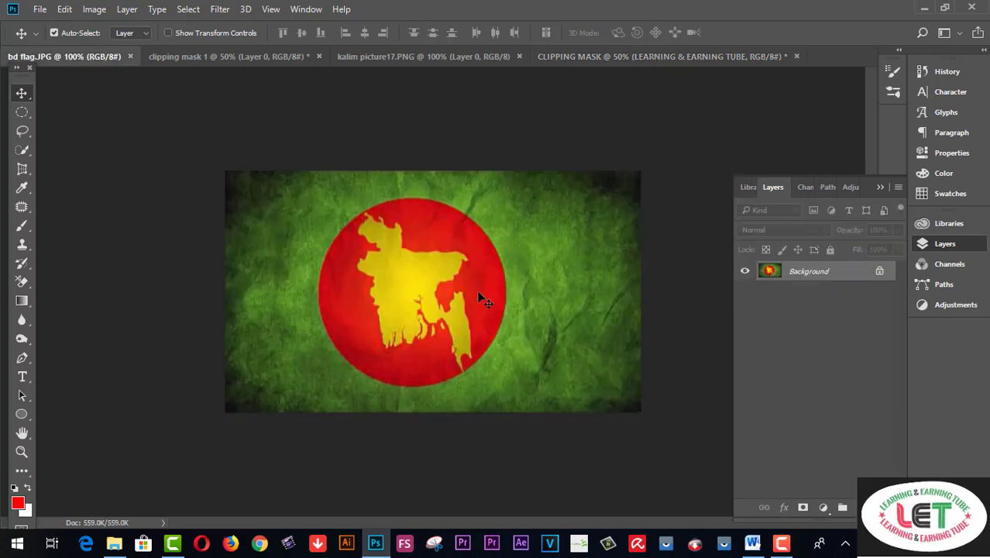
left_click(882, 271)
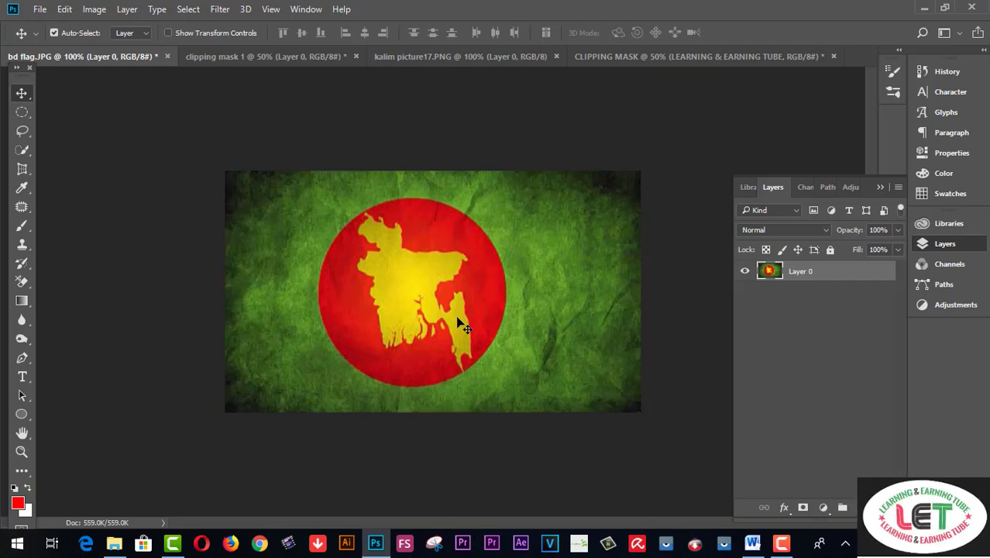
mouse_move(457, 320)
left_mouse_down()
mouse_move(648, 62)
mouse_move(402, 248)
mouse_move(414, 248)
left_mouse_up()
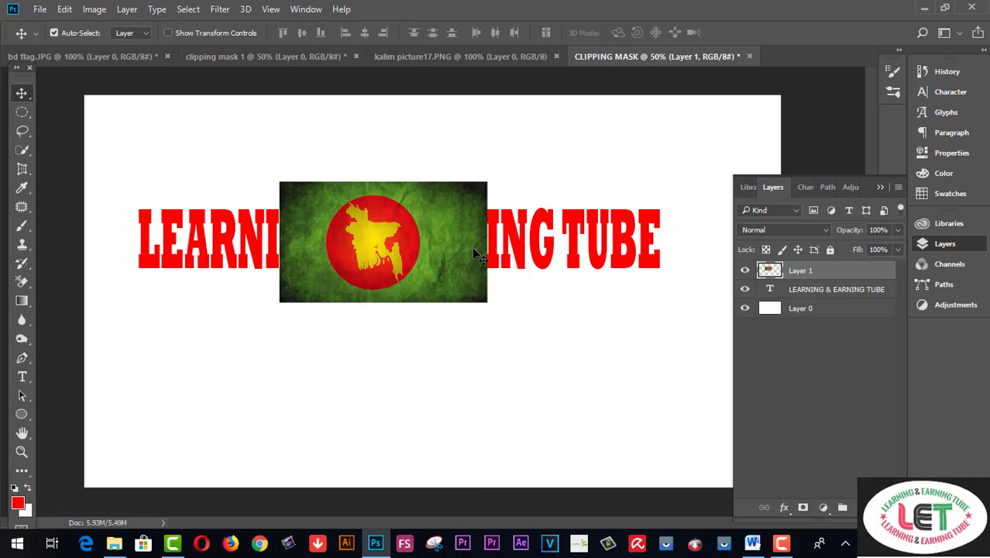
Step: Resize the flag to a 267.54% × 81.98% banner covering the title and apply it
key("ctrl")
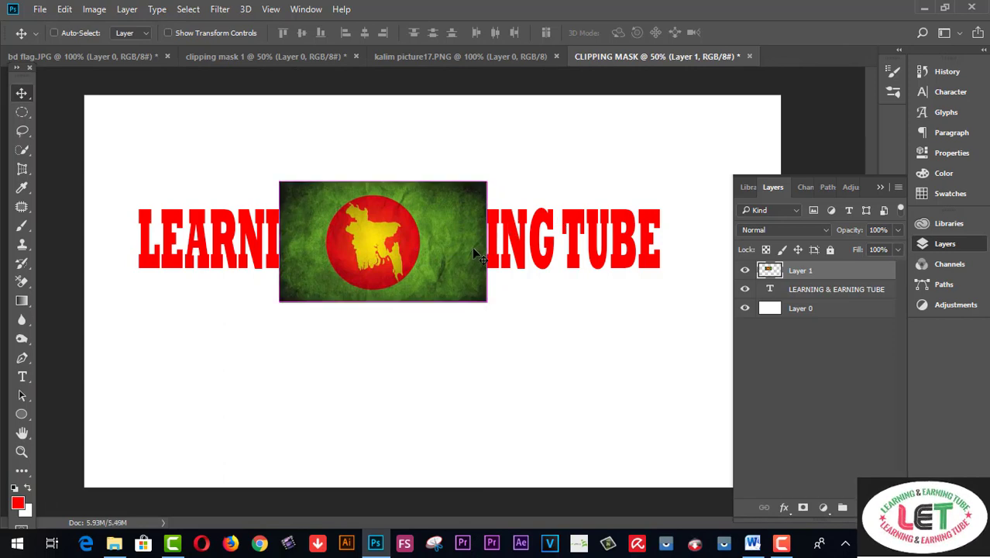
key("ctrl+t")
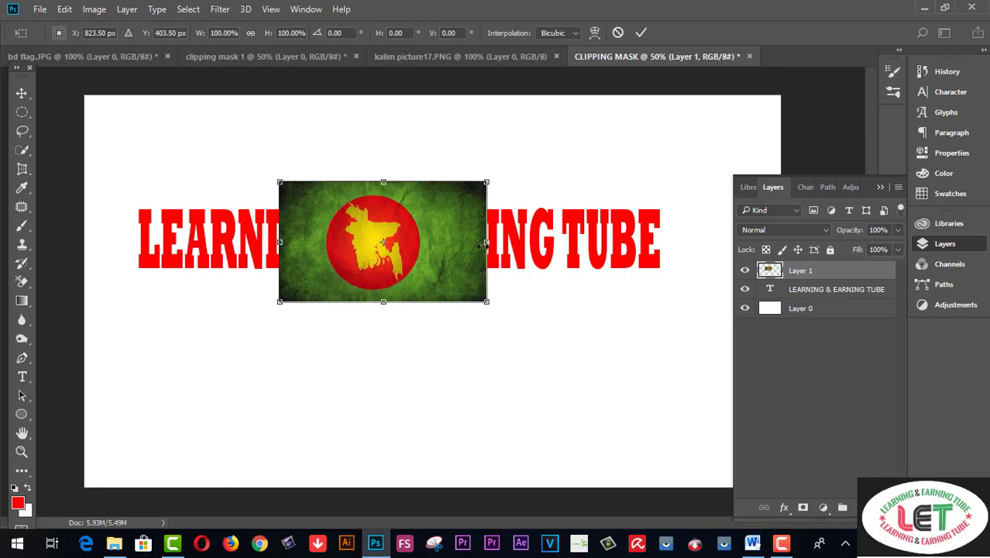
left_click_drag(484, 243, 634, 236)
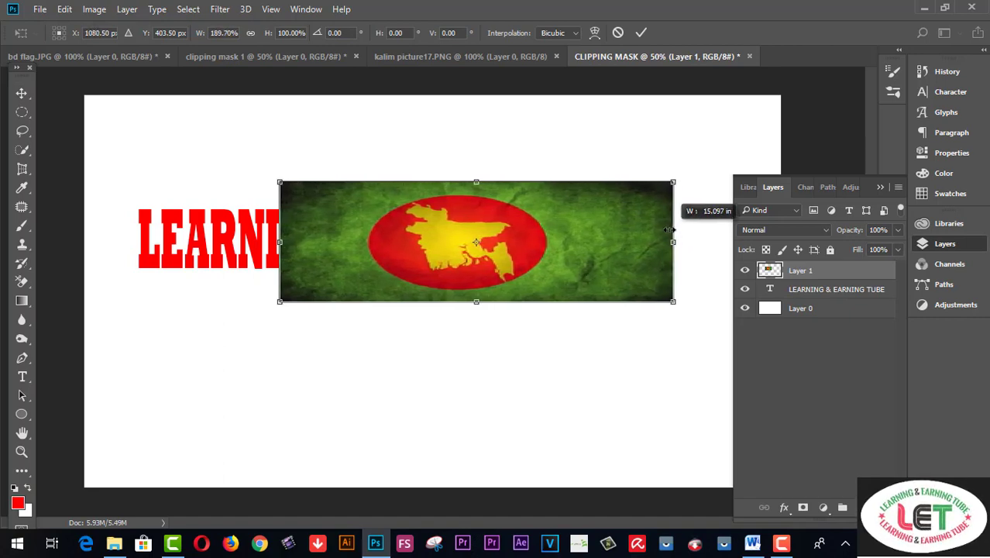
left_click_drag(664, 231, 670, 231)
left_click_drag(279, 244, 125, 242)
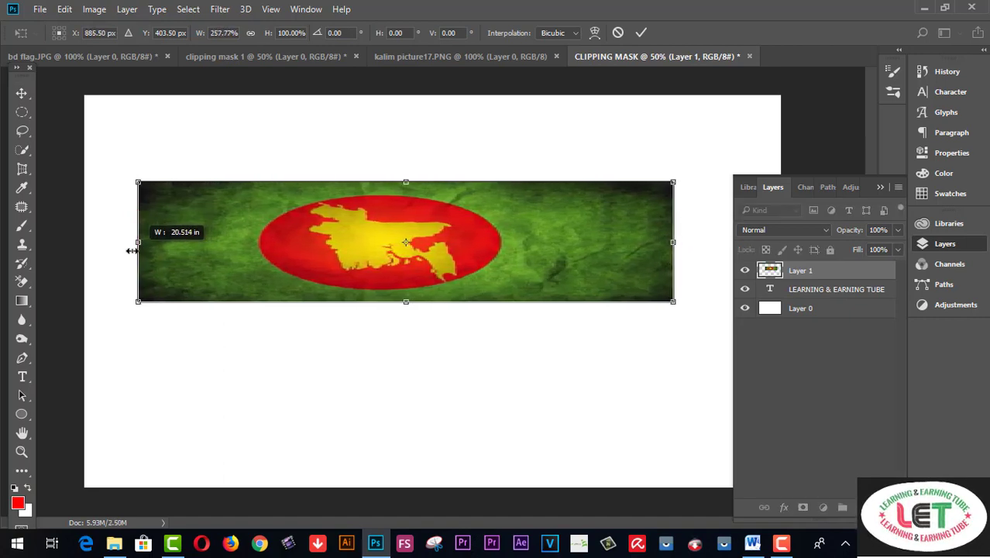
mouse_move(401, 302)
left_mouse_down()
mouse_move(433, 230)
mouse_move(400, 291)
left_mouse_up()
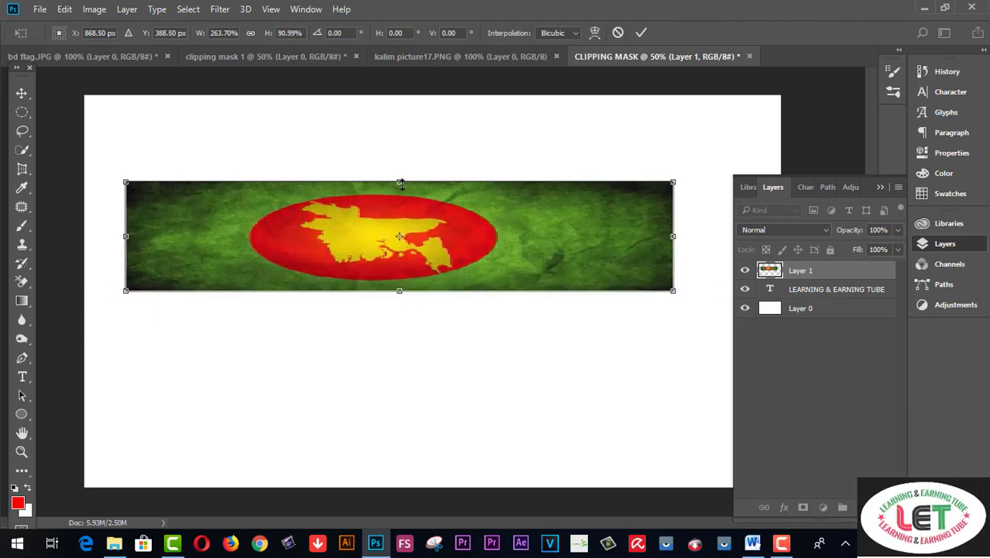
mouse_move(400, 182)
left_mouse_down()
mouse_move(403, 202)
mouse_move(402, 193)
left_mouse_up()
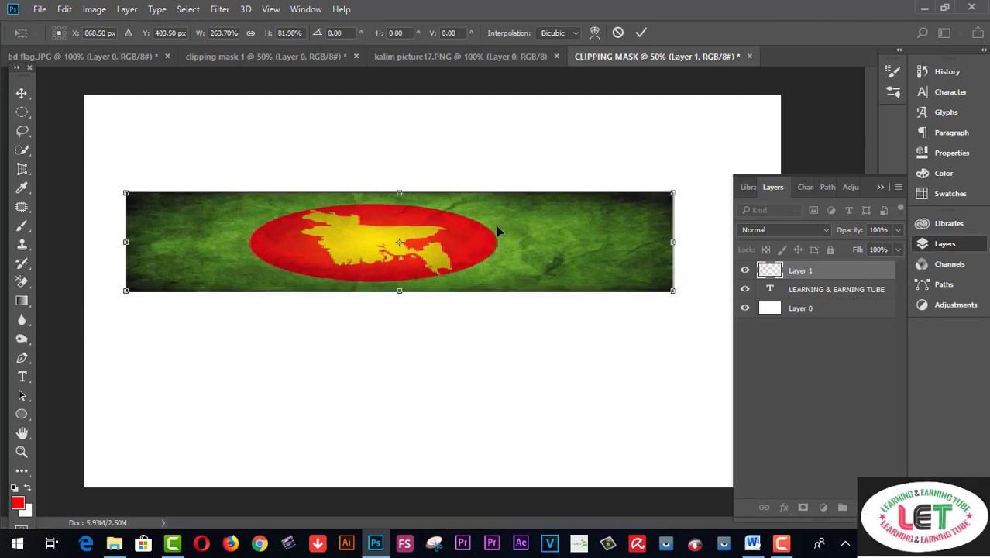
mouse_move(677, 243)
left_mouse_down()
mouse_move(658, 243)
mouse_move(685, 244)
left_mouse_up()
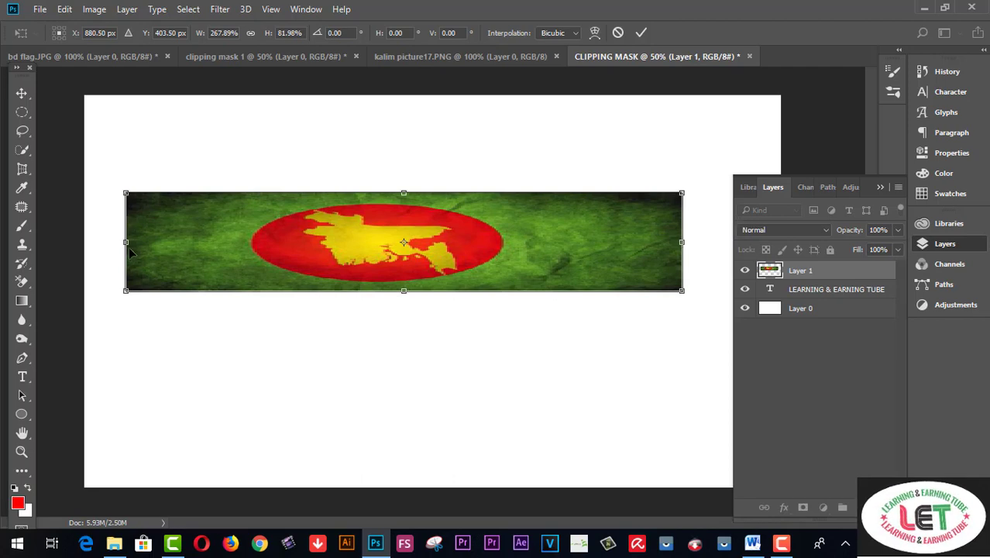
mouse_move(126, 243)
left_mouse_down()
mouse_move(140, 243)
mouse_move(127, 243)
left_mouse_up()
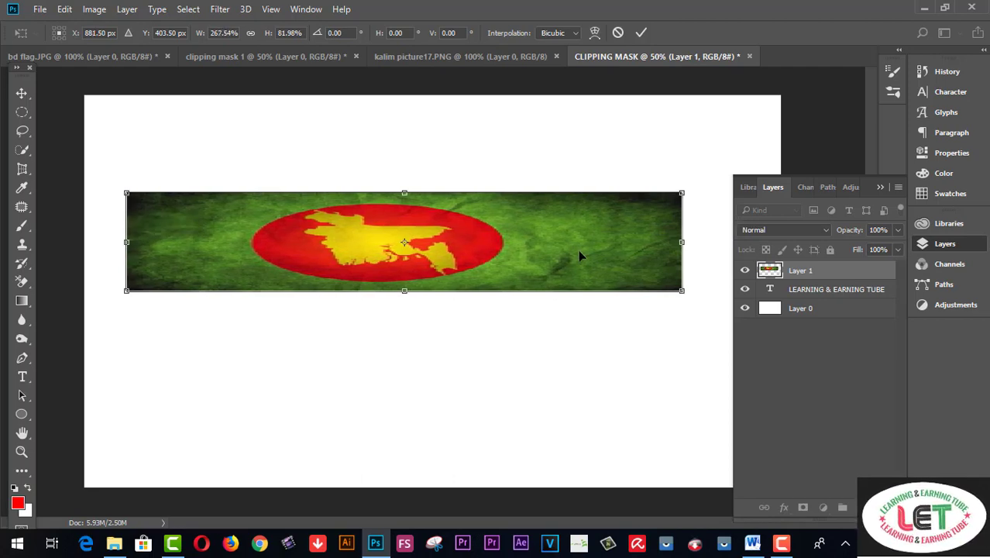
left_click(21, 95)
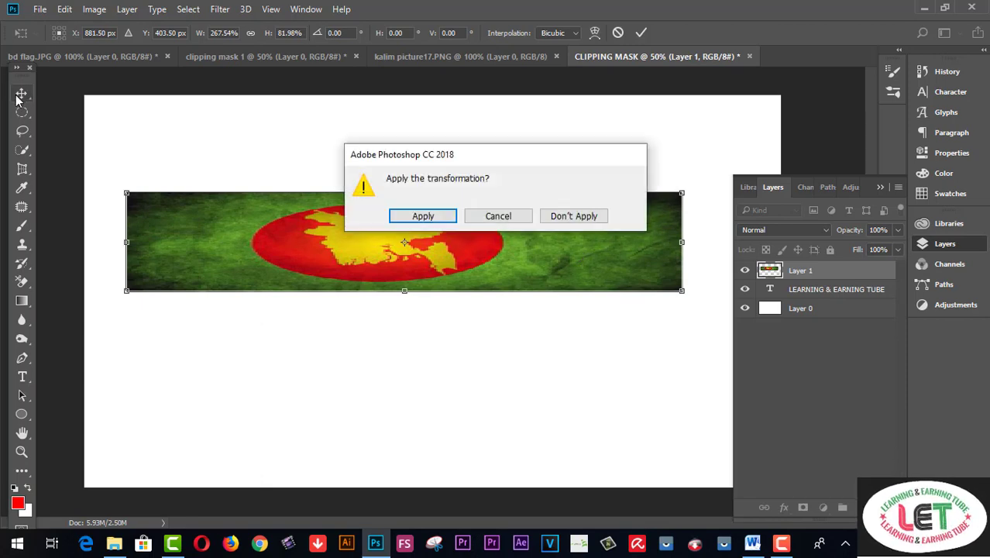
left_click(422, 221)
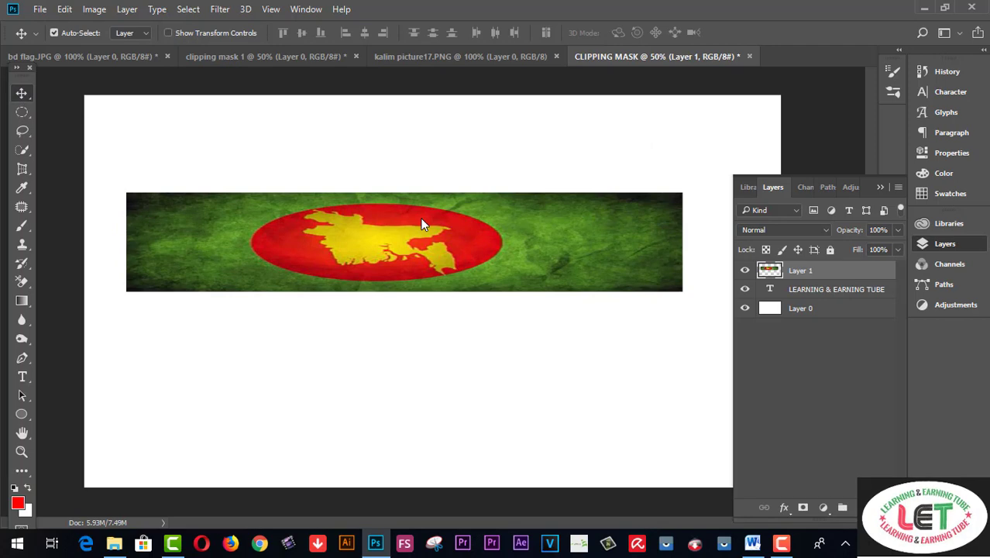
left_click(745, 272)
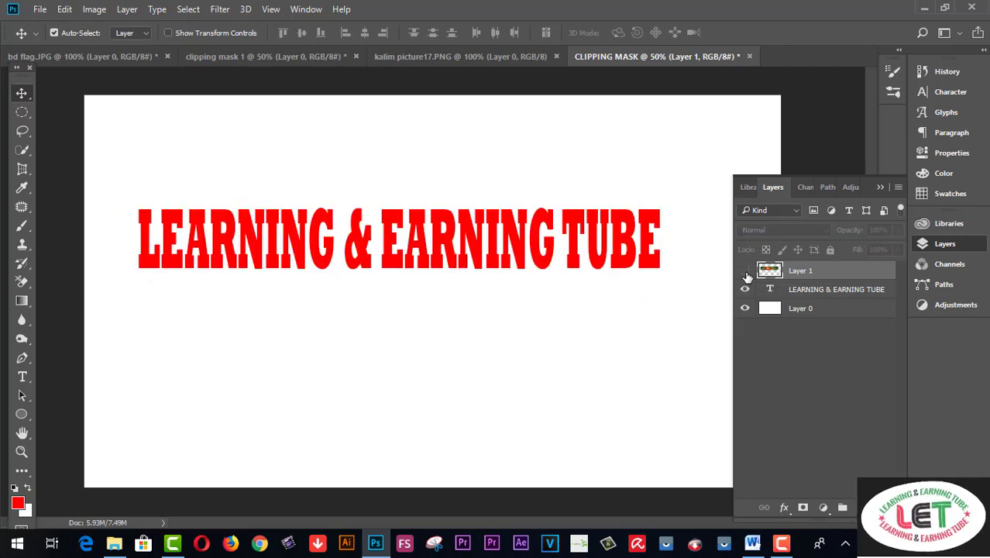
left_click(745, 272)
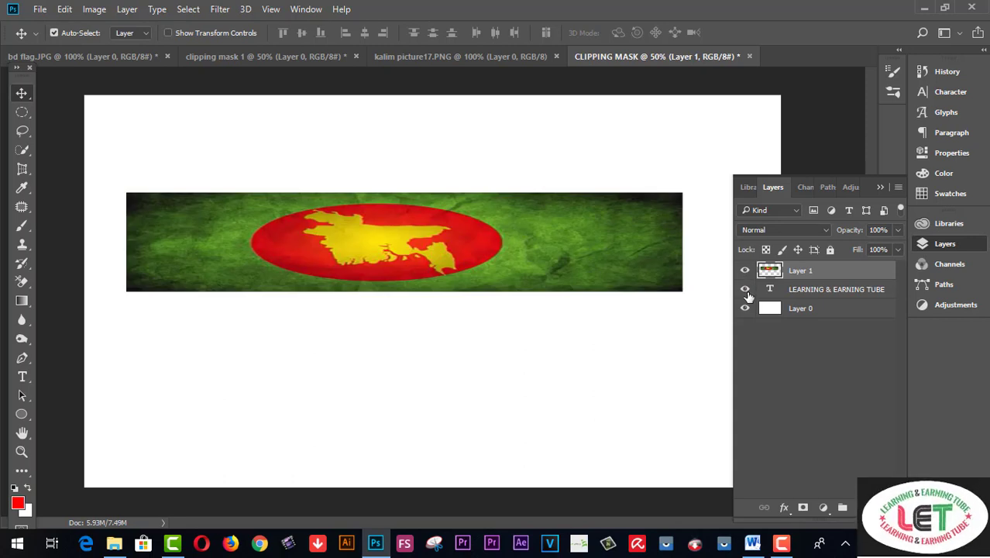
left_click(745, 291)
left_click(745, 289)
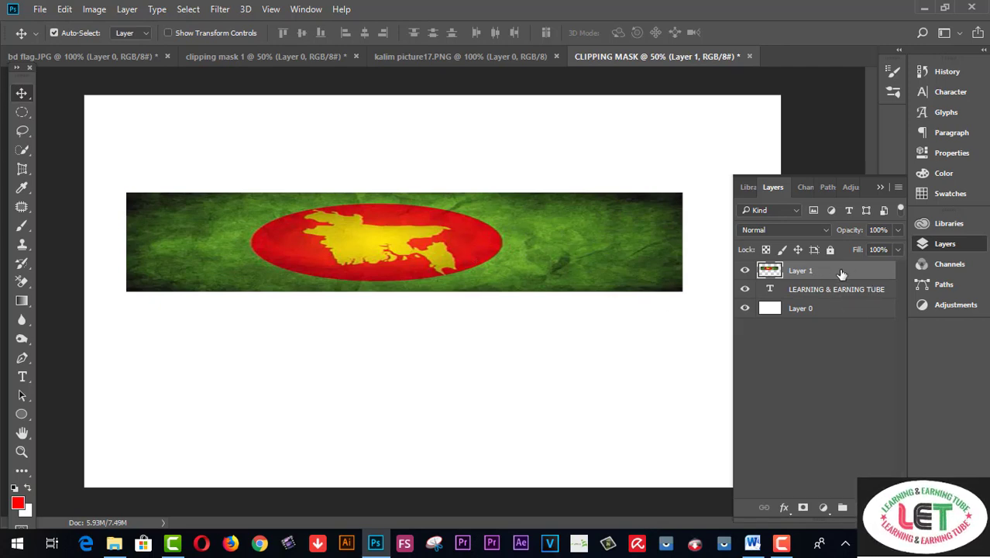
Step: Create a clipping mask from Layer 1 so the flag fills the title text
right_click(886, 273)
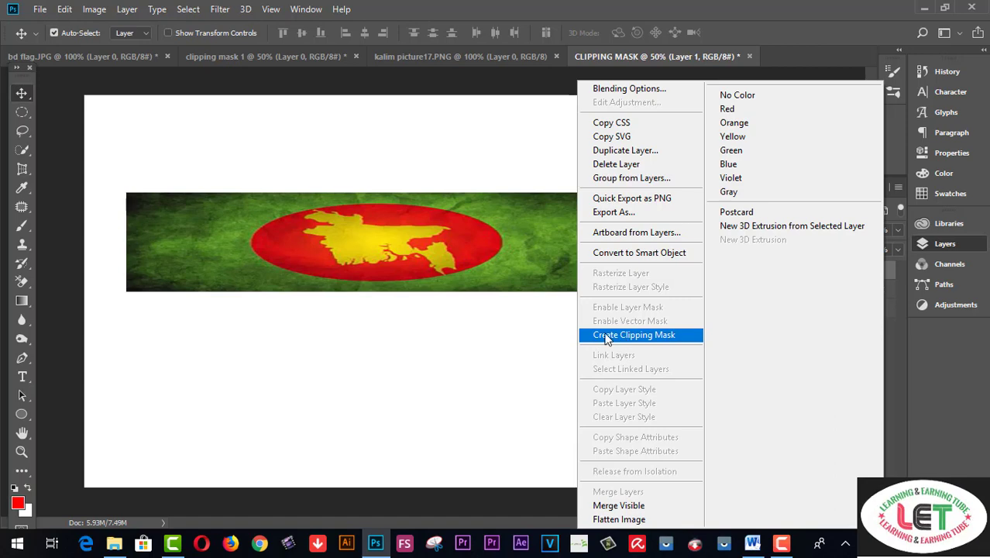
left_click(643, 339)
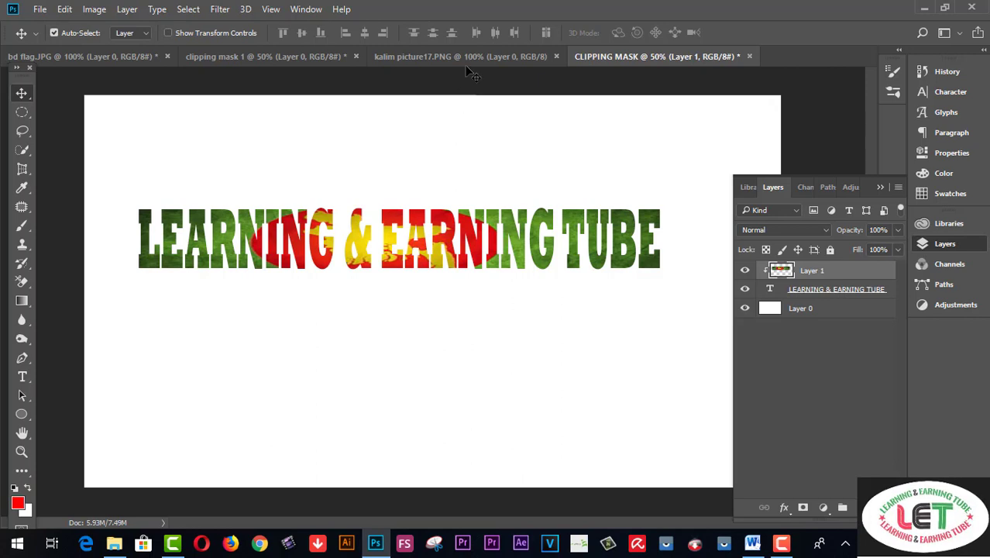
Step: Drag the kalim picture17.PNG portrait into CLIPPING MASK over the title's left end
left_click(468, 57)
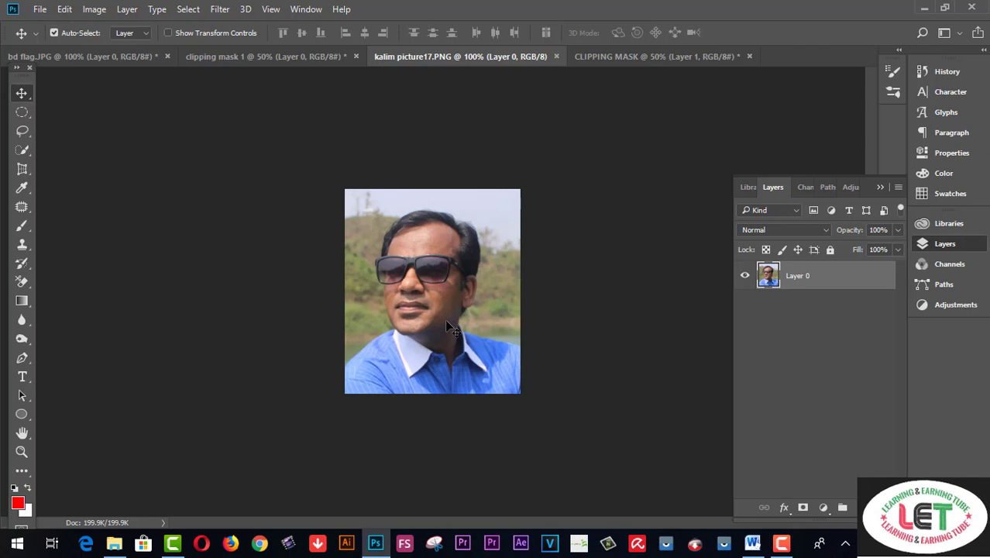
mouse_move(446, 321)
left_mouse_down()
mouse_move(330, 62)
mouse_move(600, 70)
mouse_move(585, 242)
mouse_move(629, 245)
mouse_move(193, 249)
left_mouse_up()
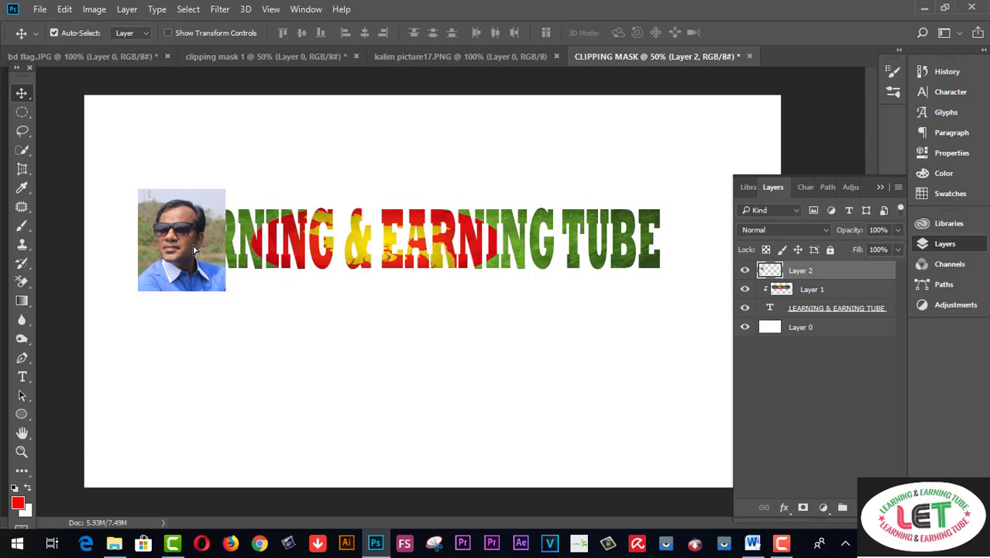
Step: Free-transform the portrait photo to 90.08% × 67.38% over the first letters and apply it
key("ctrl")
key("ctrl+t")
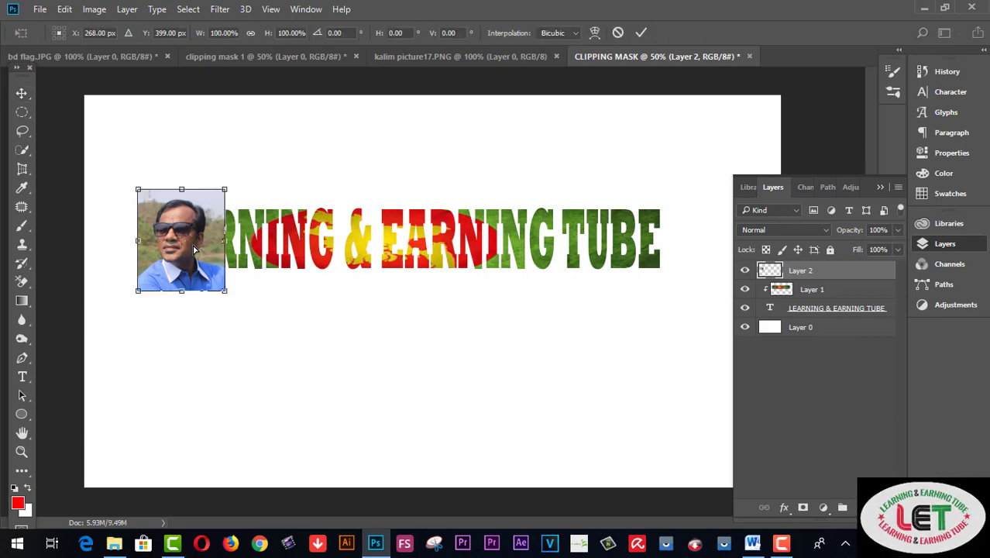
left_click_drag(181, 291, 186, 266)
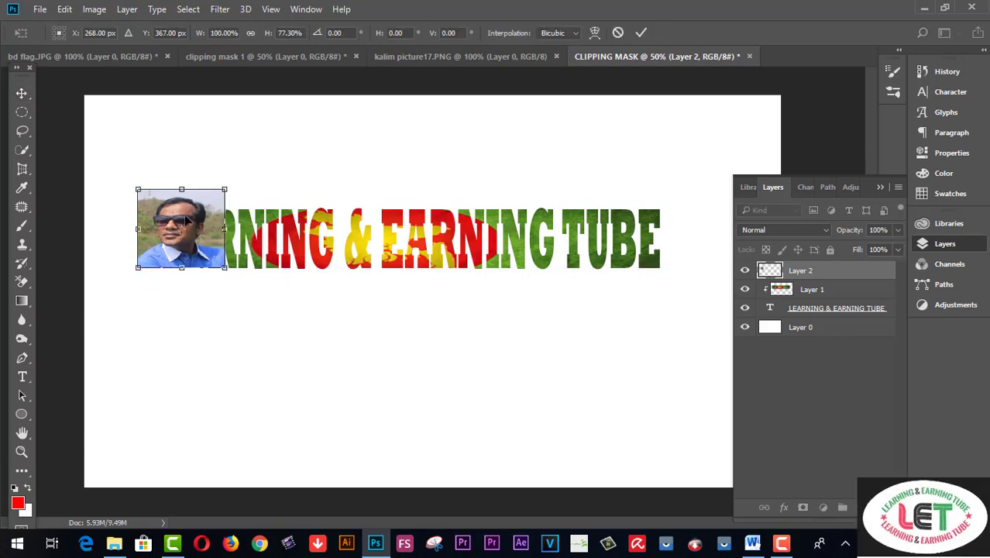
left_click_drag(181, 189, 181, 206)
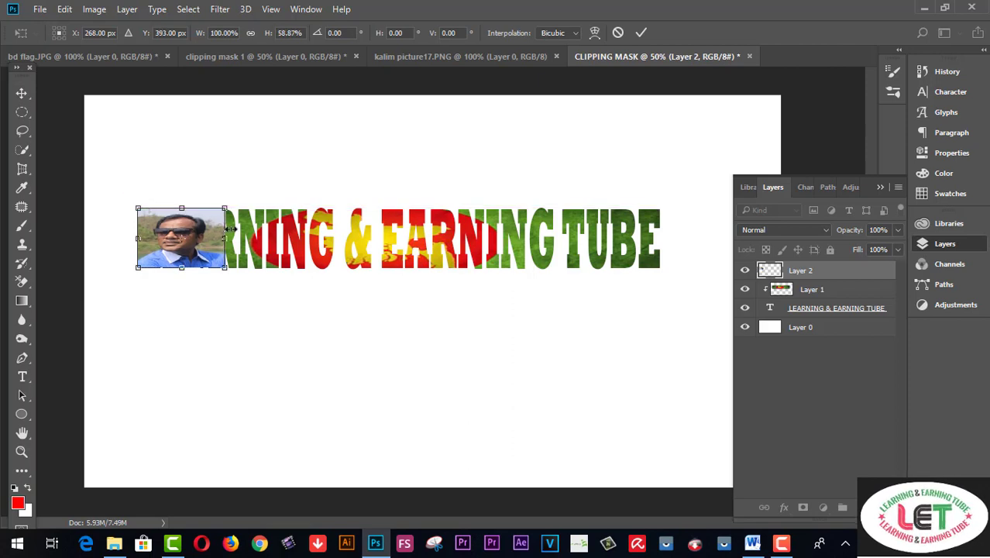
mouse_move(224, 239)
left_mouse_down()
mouse_move(208, 239)
mouse_move(233, 241)
mouse_move(216, 240)
left_mouse_up()
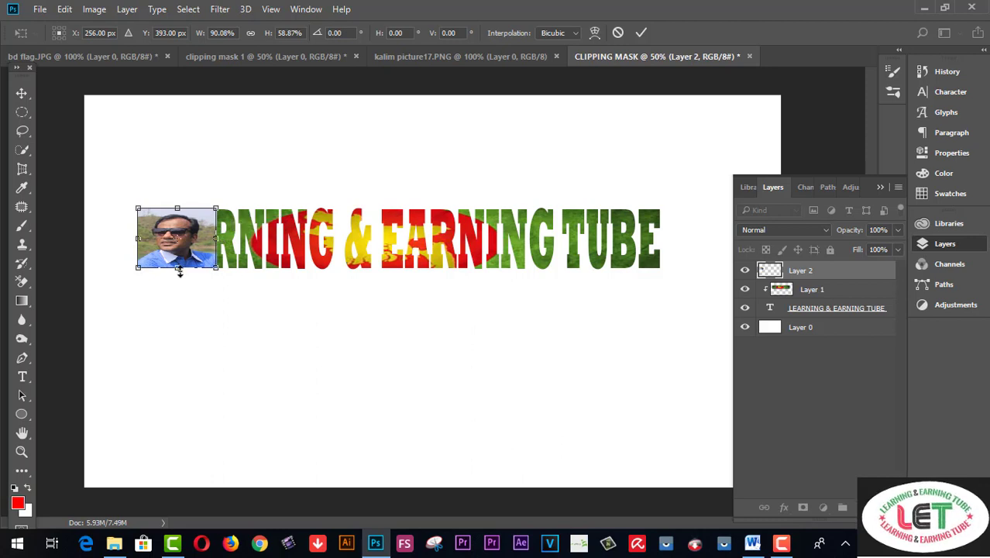
left_click_drag(179, 271, 179, 275)
left_click_drag(179, 228, 179, 219)
left_click(21, 93)
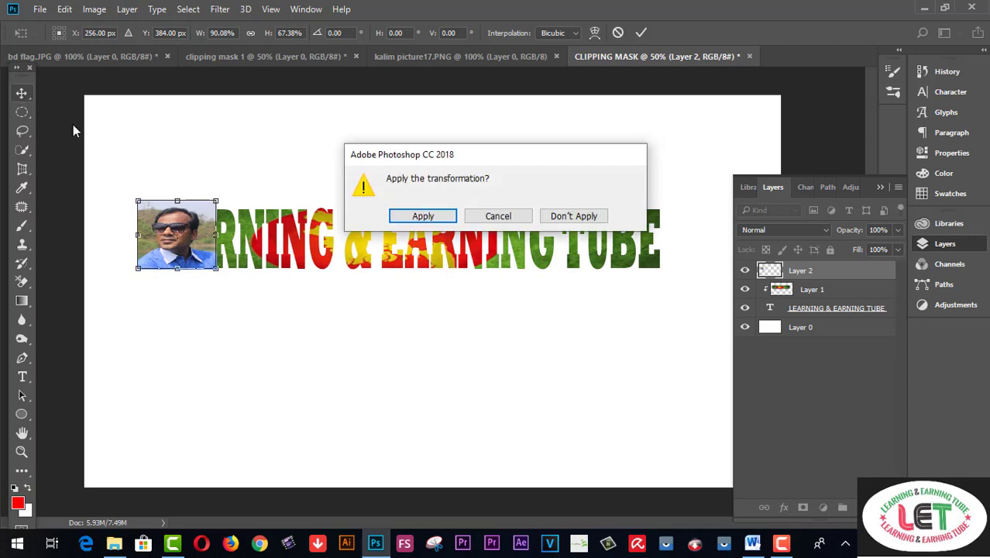
left_click(424, 216)
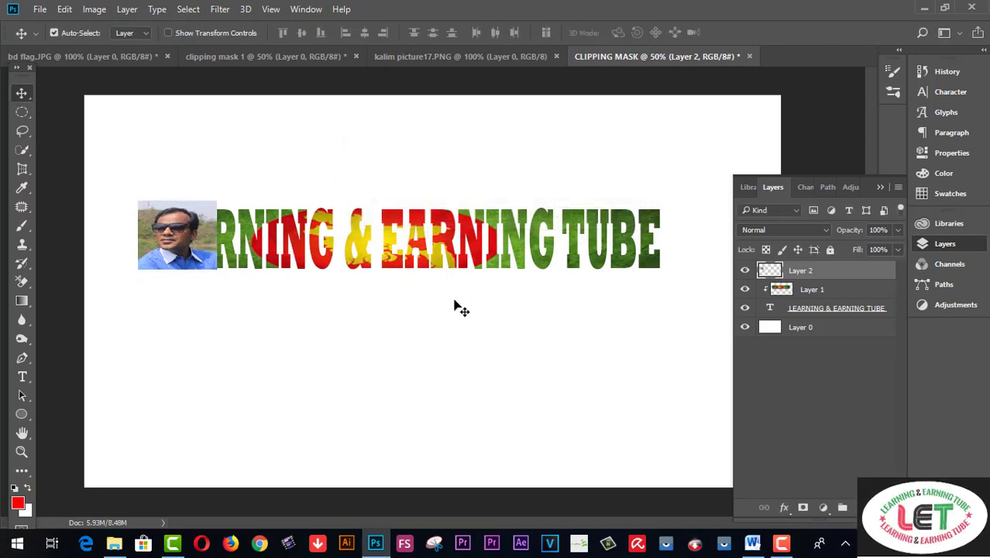
Step: Make Layer 2 a clipping mask so the portrait shows only inside 'LEA'
right_click(878, 278)
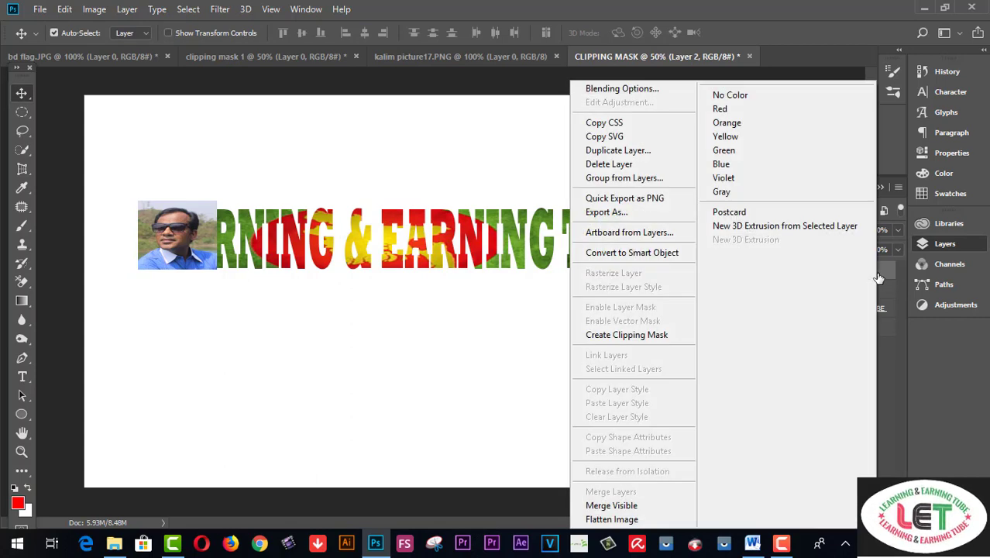
left_click(629, 335)
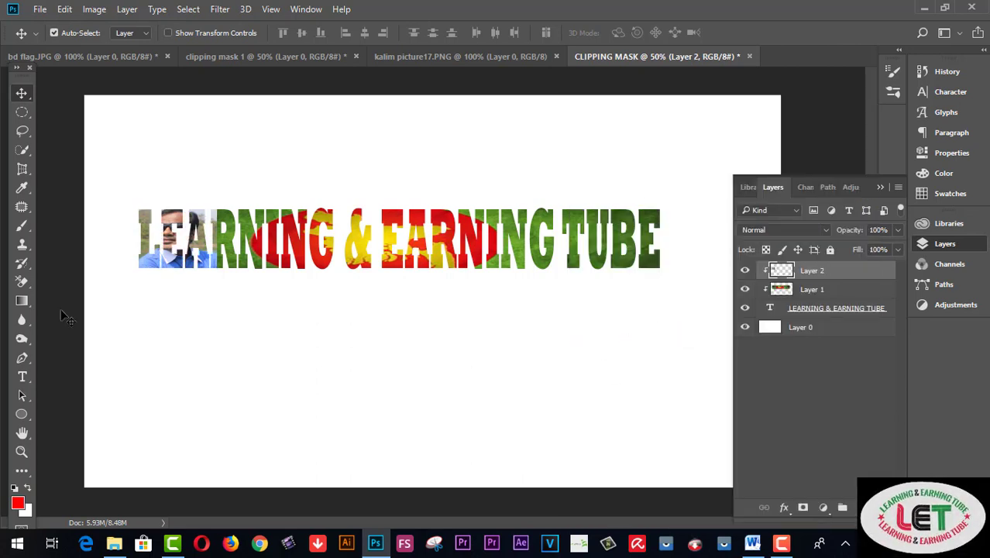